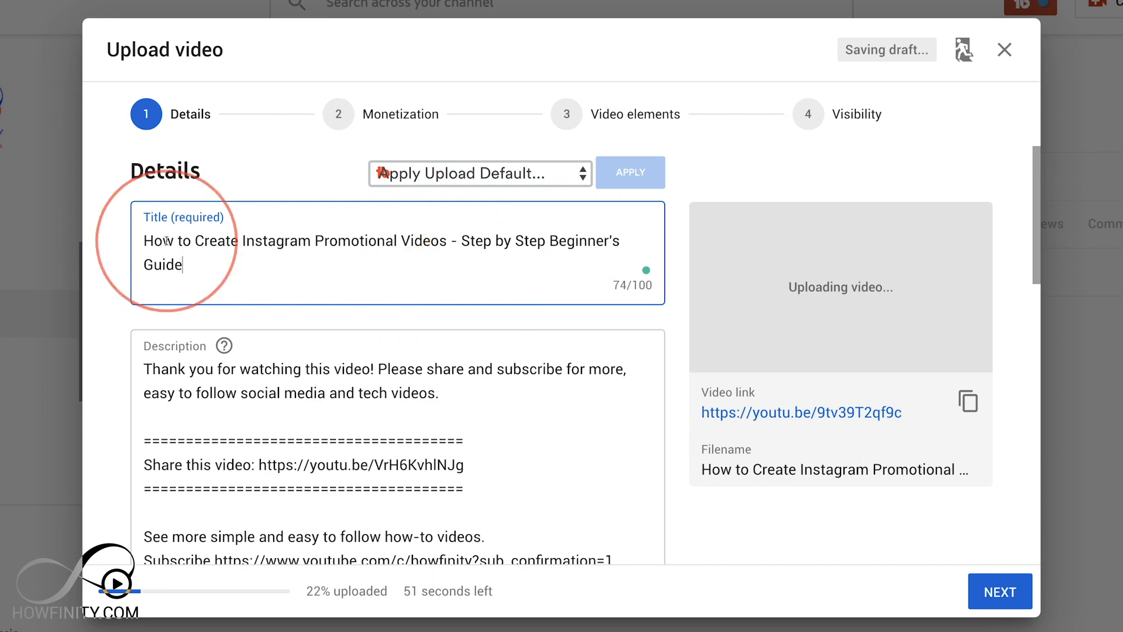
- Review the video title's wording, from the main topic phrase to the "Step by Step Beginner's Guide" ending
{"action": "scroll", "coordinate": [328, 263], "scroll_direction": "down", "scroll_amount": 1}
{"action": "scroll", "coordinate": [328, 263], "scroll_direction": "up", "scroll_amount": 1}
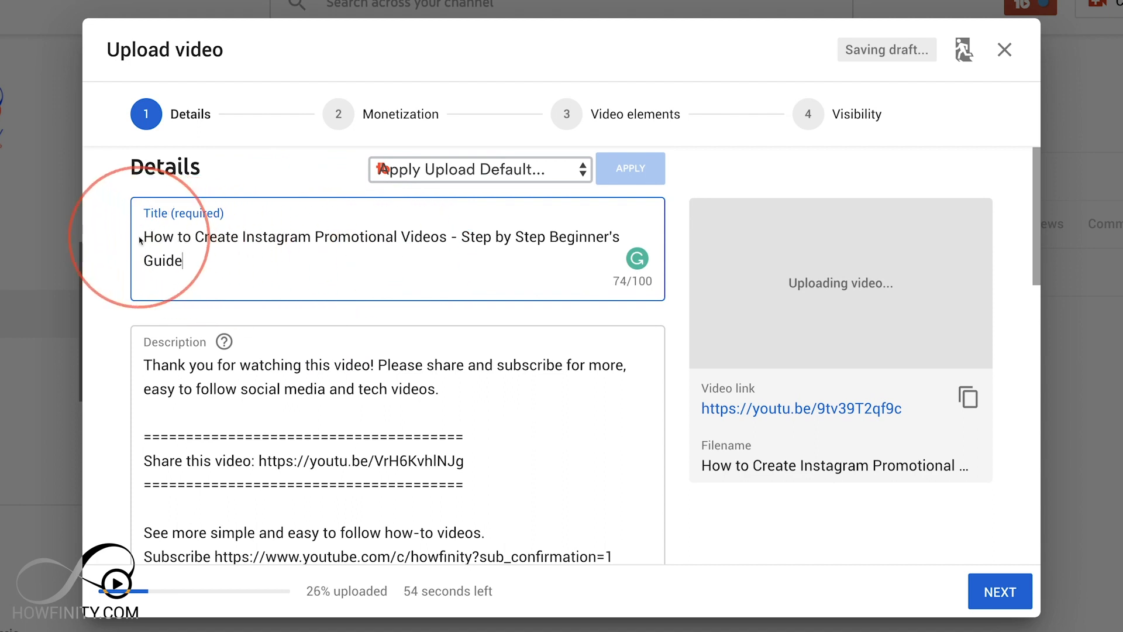
{"action": "left_click_drag", "start_coordinate": [145, 237], "coordinate": [205, 256]}
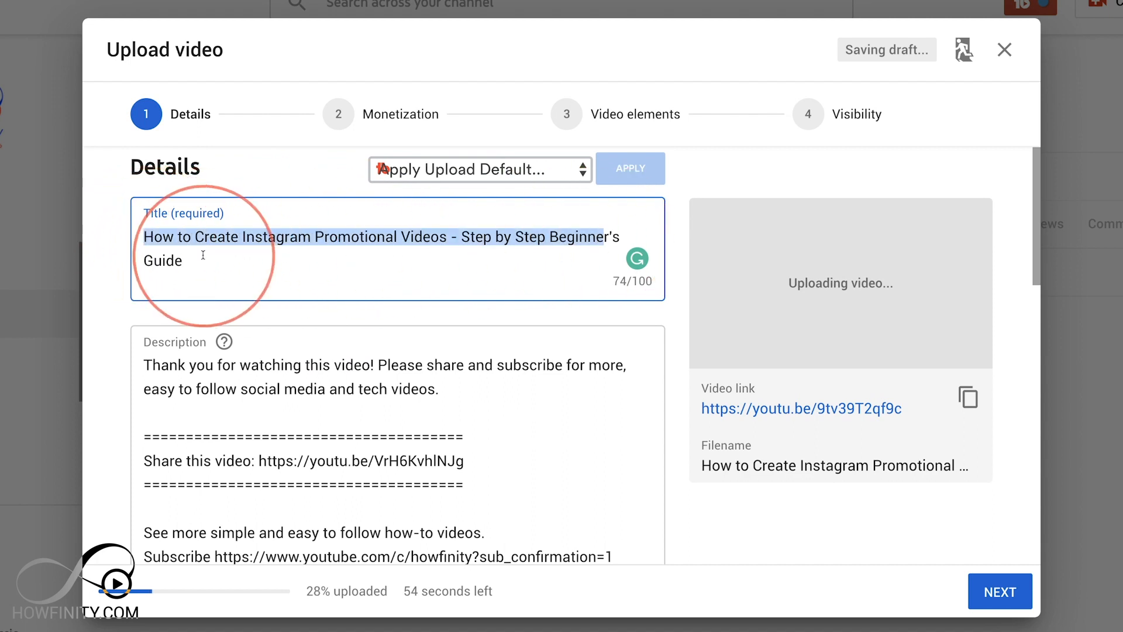
{"action": "left_click", "coordinate": [204, 255]}
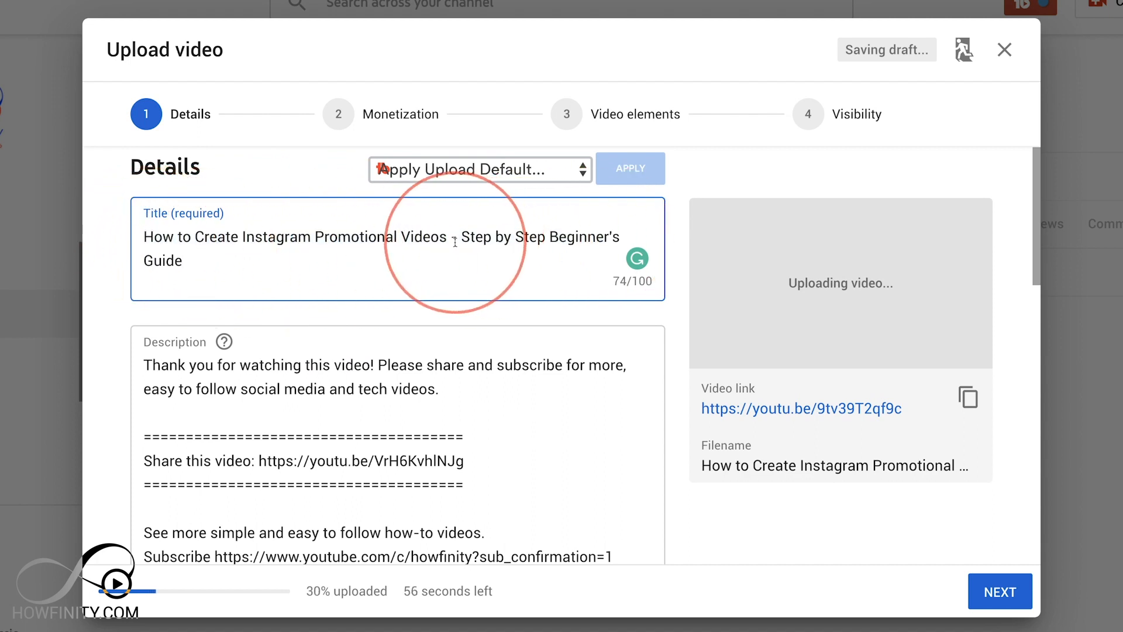
{"action": "left_click_drag", "start_coordinate": [462, 237], "coordinate": [386, 260]}
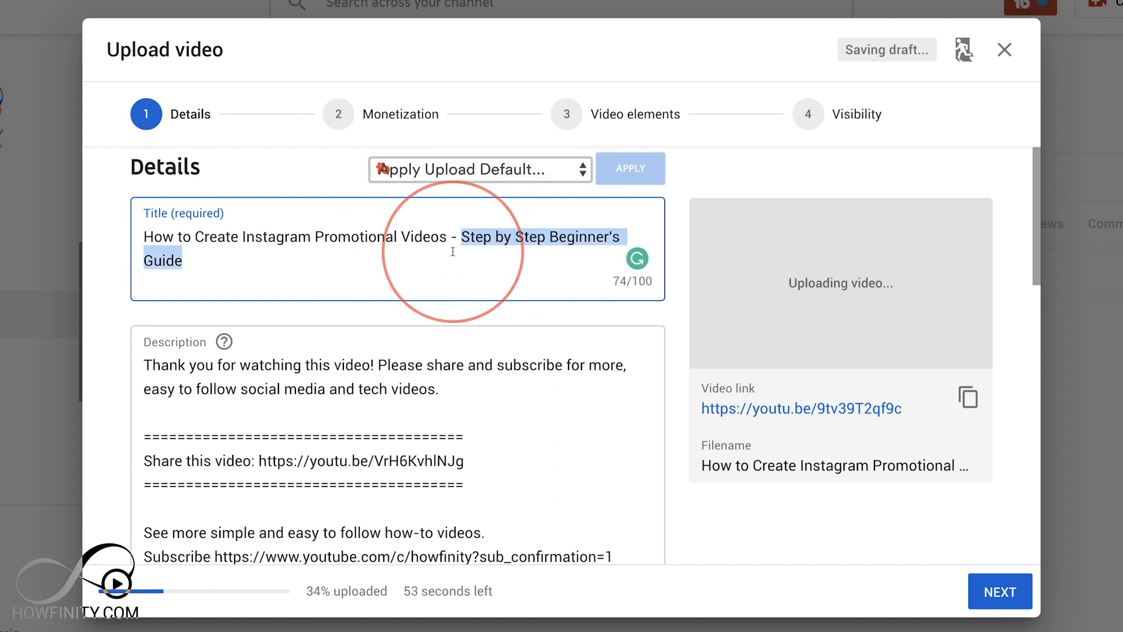
{"action": "left_click_drag", "start_coordinate": [462, 237], "coordinate": [531, 238]}
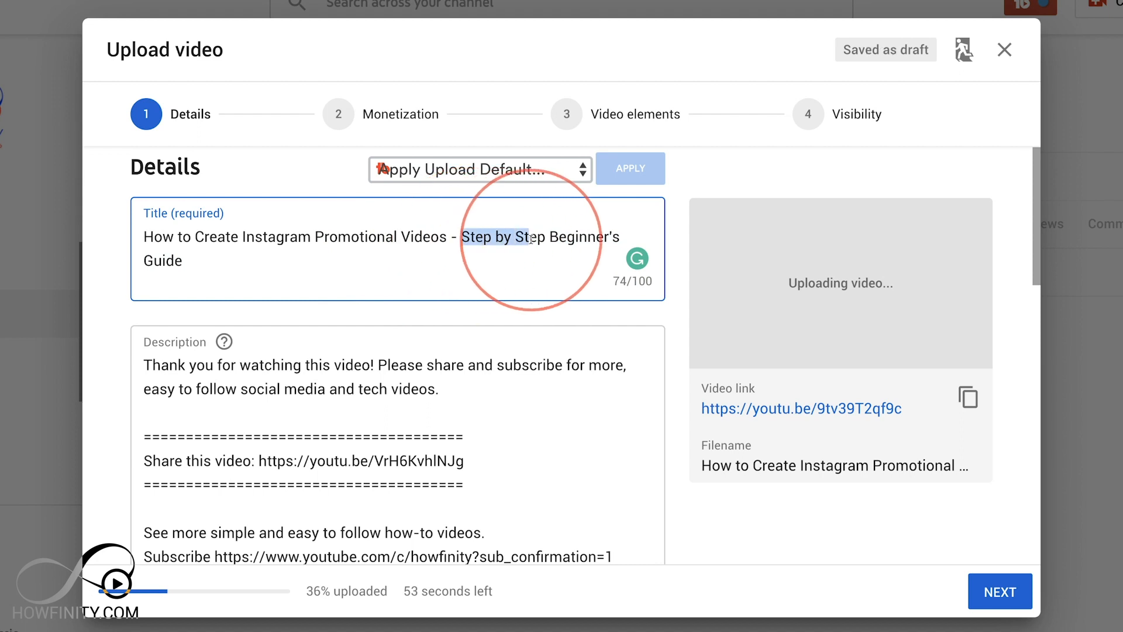
{"action": "left_click", "coordinate": [322, 263]}
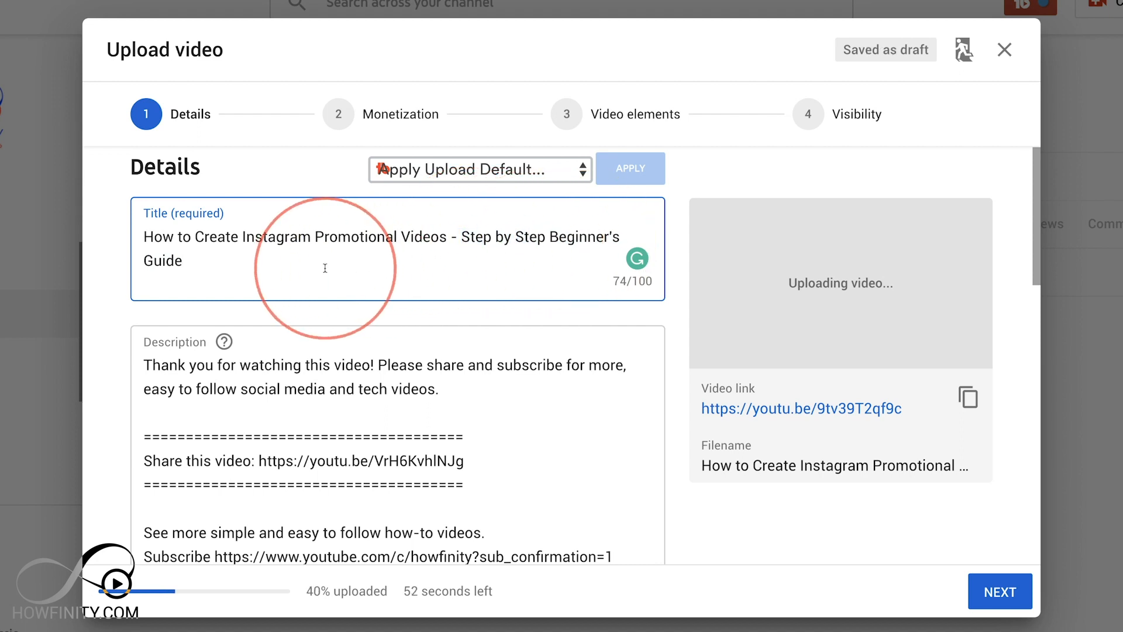
{"action": "scroll", "coordinate": [271, 246], "scroll_direction": "down", "scroll_amount": 3}
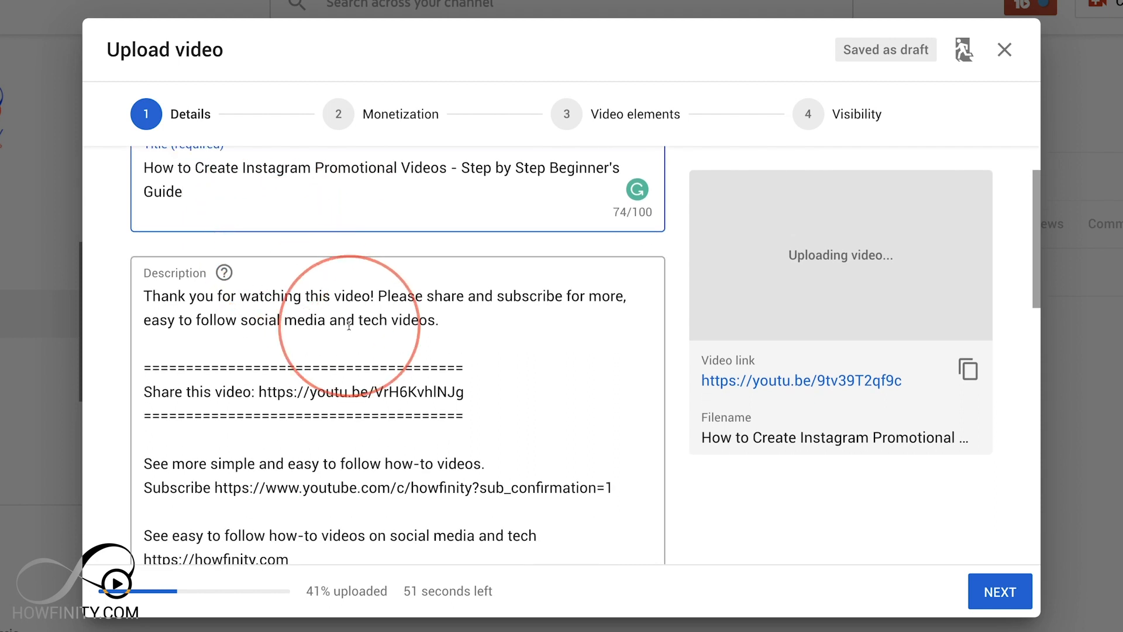
{"action": "scroll", "coordinate": [338, 321], "scroll_direction": "down", "scroll_amount": 1}
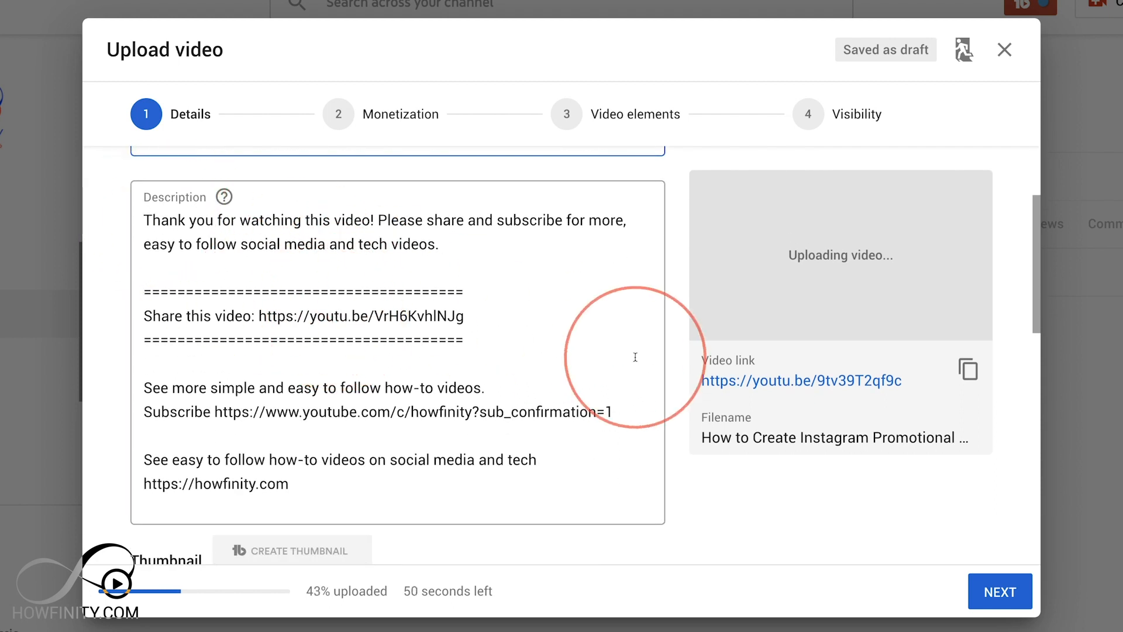
{"action": "left_click_drag", "start_coordinate": [147, 293], "coordinate": [490, 346]}
{"action": "left_click", "coordinate": [477, 328]}
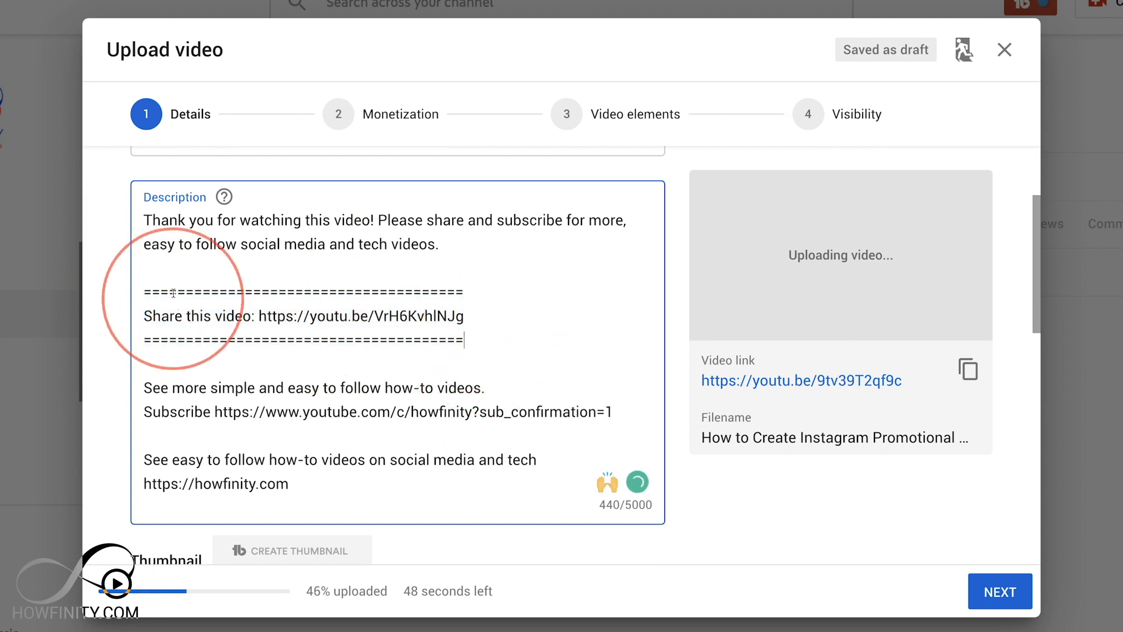
{"action": "left_click", "coordinate": [968, 370]}
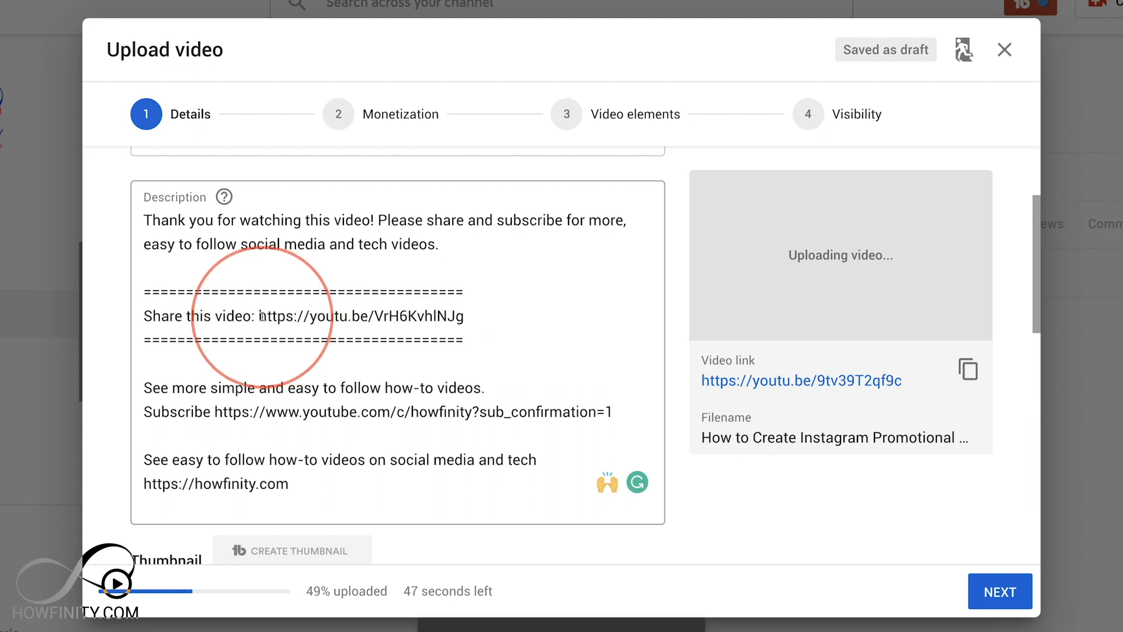
{"action": "left_click_drag", "start_coordinate": [261, 316], "coordinate": [496, 317]}
{"action": "type", "text": "https://youtu.be/9tv39T2qf9c"}
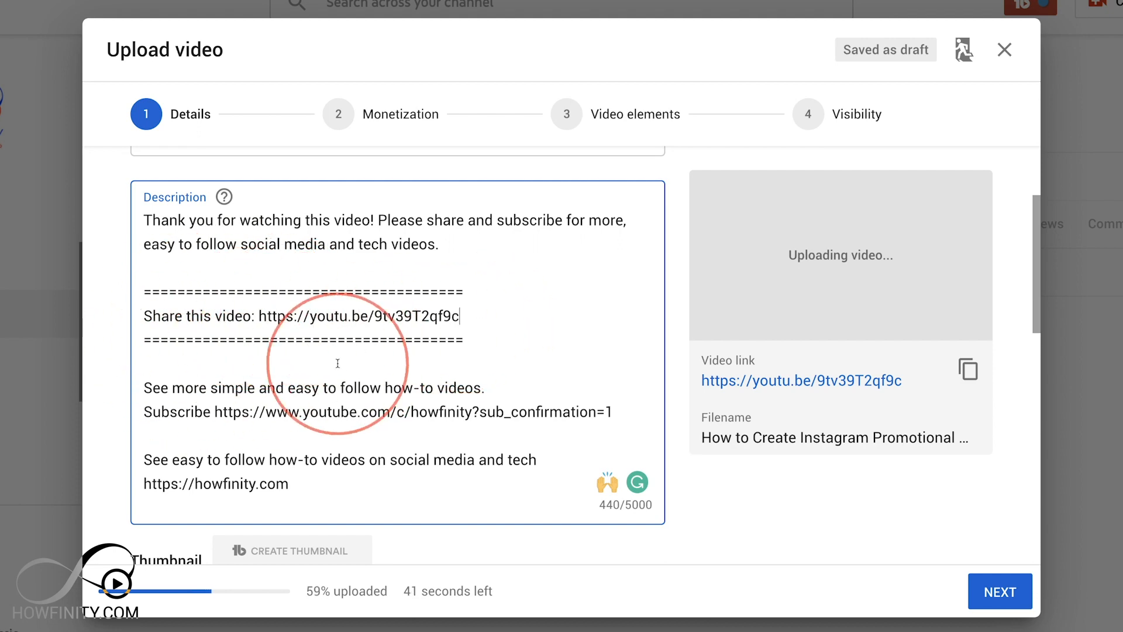
- Examine the description's Subscribe link and the "?sub_confirmation=1" ending of its channel URL
{"action": "scroll", "coordinate": [263, 358], "scroll_direction": "up", "scroll_amount": 1}
{"action": "scroll", "coordinate": [234, 339], "scroll_direction": "down", "scroll_amount": 1}
{"action": "scroll", "coordinate": [275, 310], "scroll_direction": "down", "scroll_amount": 1}
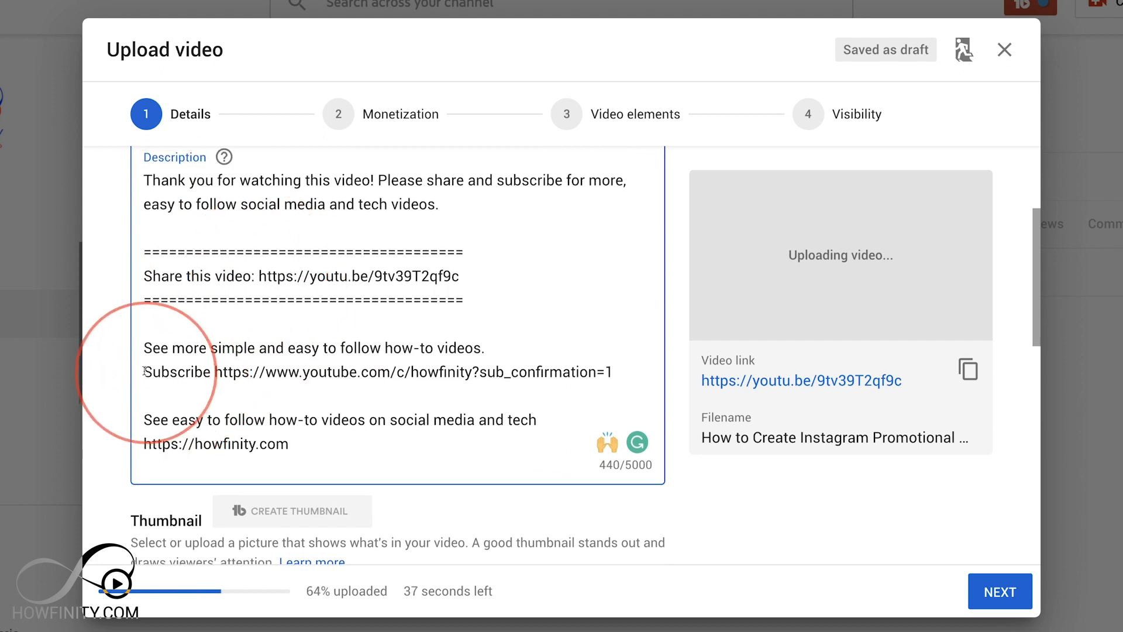
{"action": "left_click_drag", "start_coordinate": [144, 372], "coordinate": [631, 380]}
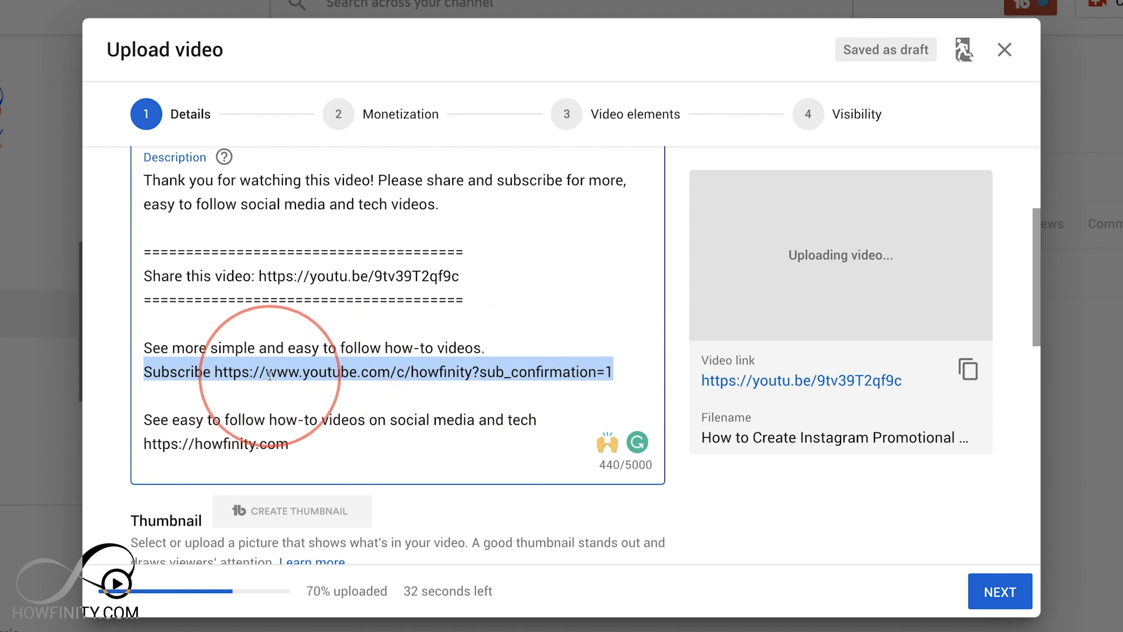
{"action": "left_click", "coordinate": [476, 373]}
{"action": "left_click_drag", "start_coordinate": [475, 372], "coordinate": [618, 377]}
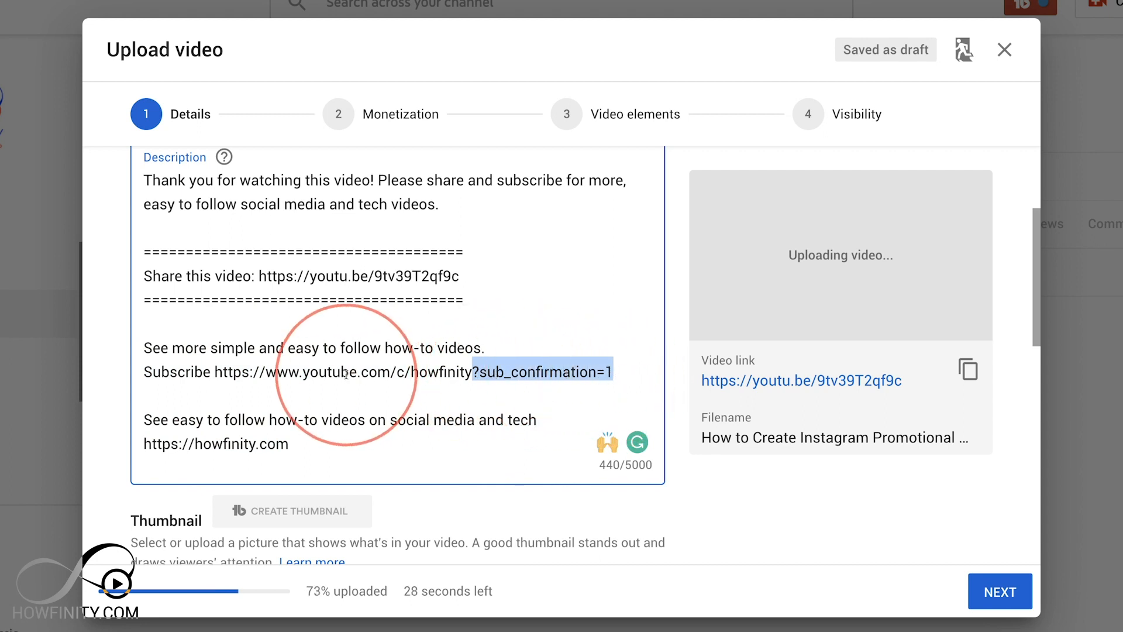
{"action": "scroll", "coordinate": [351, 351], "scroll_direction": "down", "scroll_amount": 2}
{"action": "scroll", "coordinate": [357, 327], "scroll_direction": "up", "scroll_amount": 1}
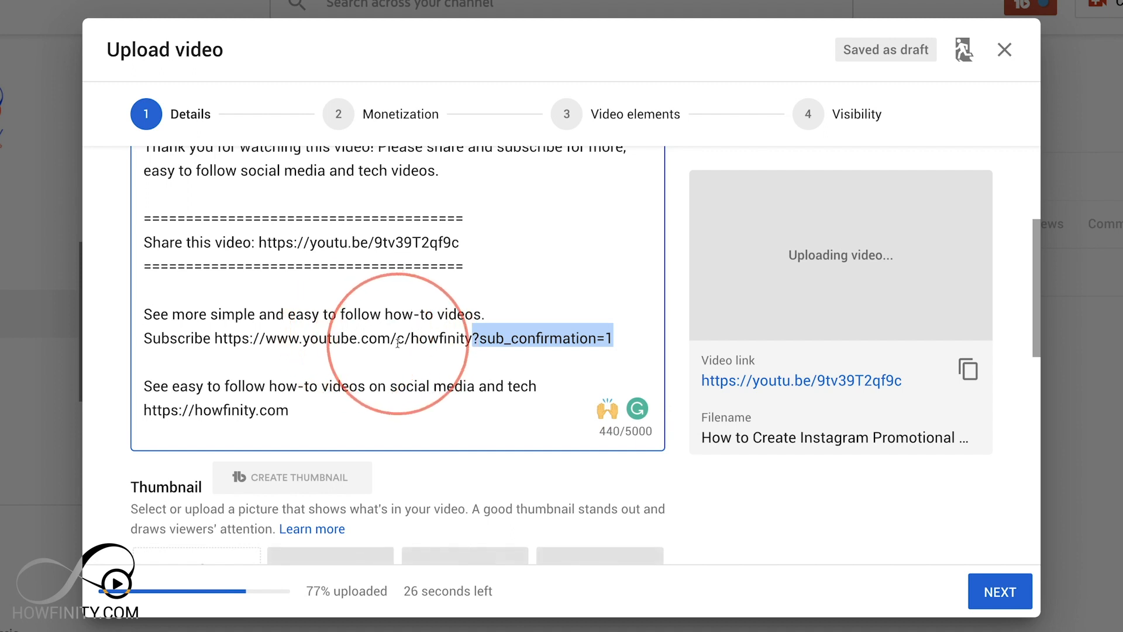
{"action": "scroll", "coordinate": [386, 336], "scroll_direction": "up", "scroll_amount": 1}
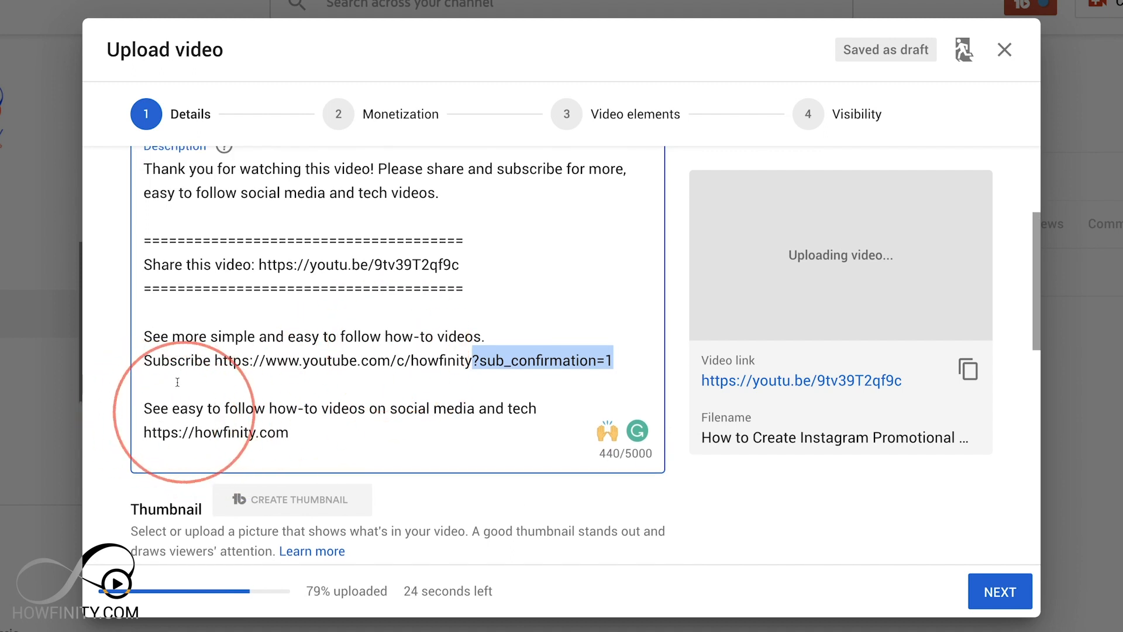
- Examine the description's closing website lines, including the howfinity.com address
{"action": "triple_click", "coordinate": [144, 408]}
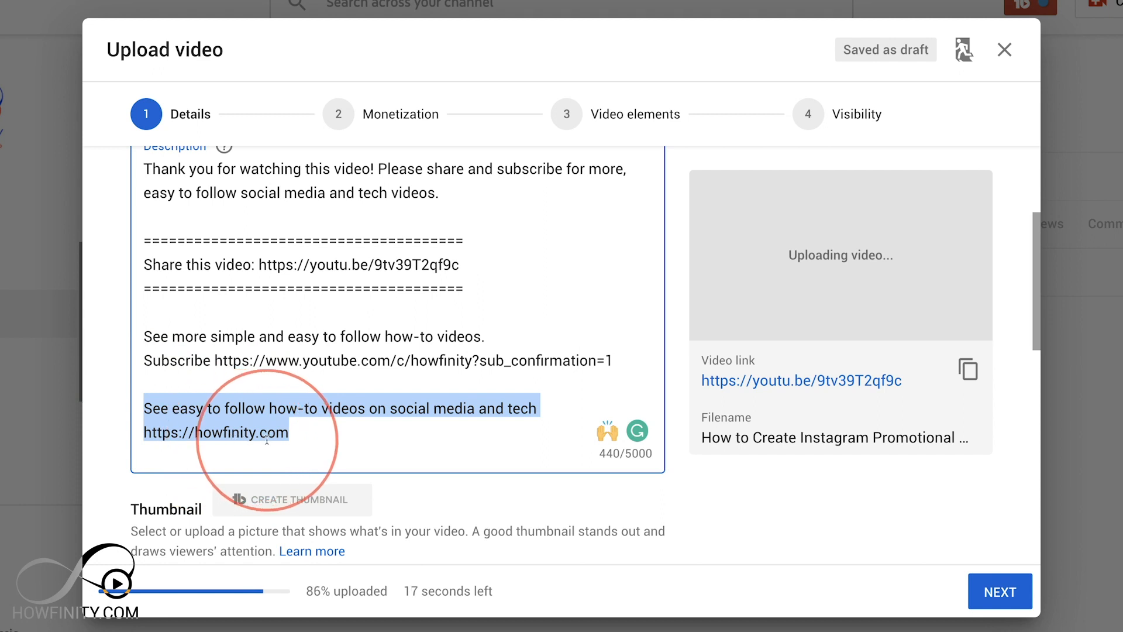
{"action": "left_click_drag", "start_coordinate": [196, 432], "coordinate": [307, 436]}
{"action": "scroll", "coordinate": [295, 435], "scroll_direction": "down", "scroll_amount": 1}
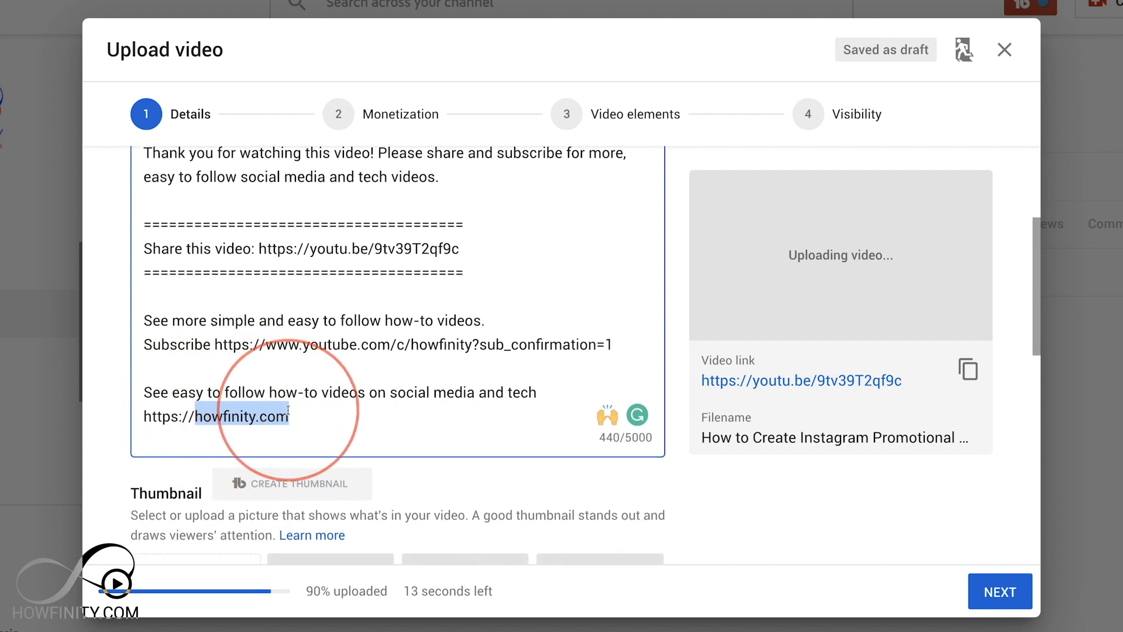
{"action": "scroll", "coordinate": [284, 415], "scroll_direction": "up", "scroll_amount": 1}
{"action": "scroll", "coordinate": [284, 415], "scroll_direction": "up", "scroll_amount": 2}
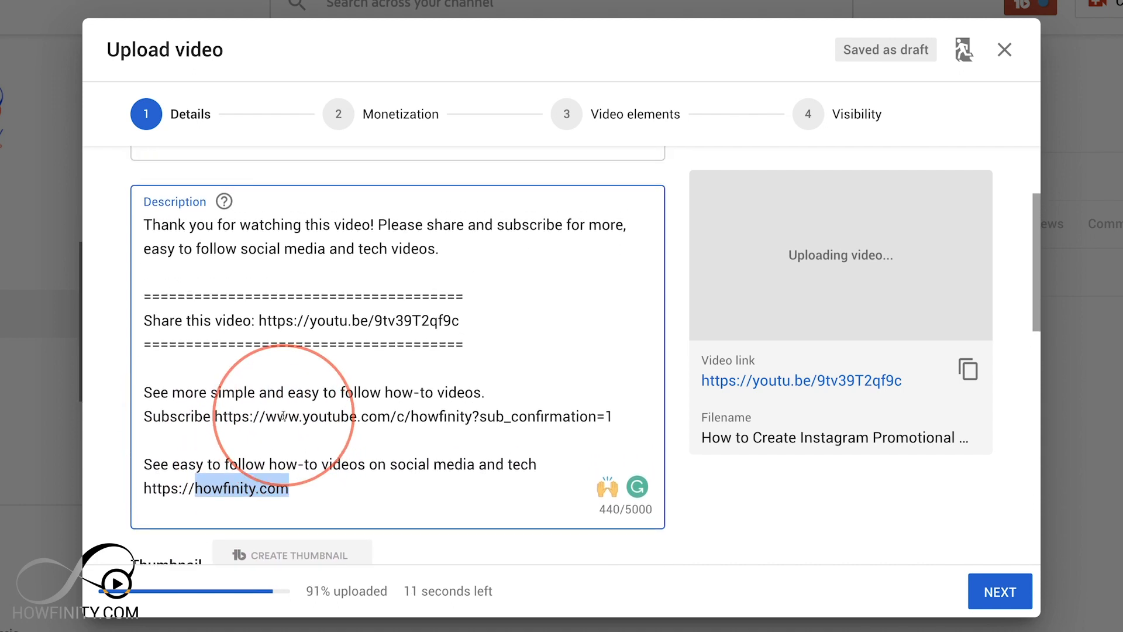
{"action": "scroll", "coordinate": [283, 314], "scroll_direction": "down", "scroll_amount": 1}
{"action": "scroll", "coordinate": [248, 316], "scroll_direction": "down", "scroll_amount": 2}
{"action": "scroll", "coordinate": [248, 316], "scroll_direction": "up", "scroll_amount": 3}
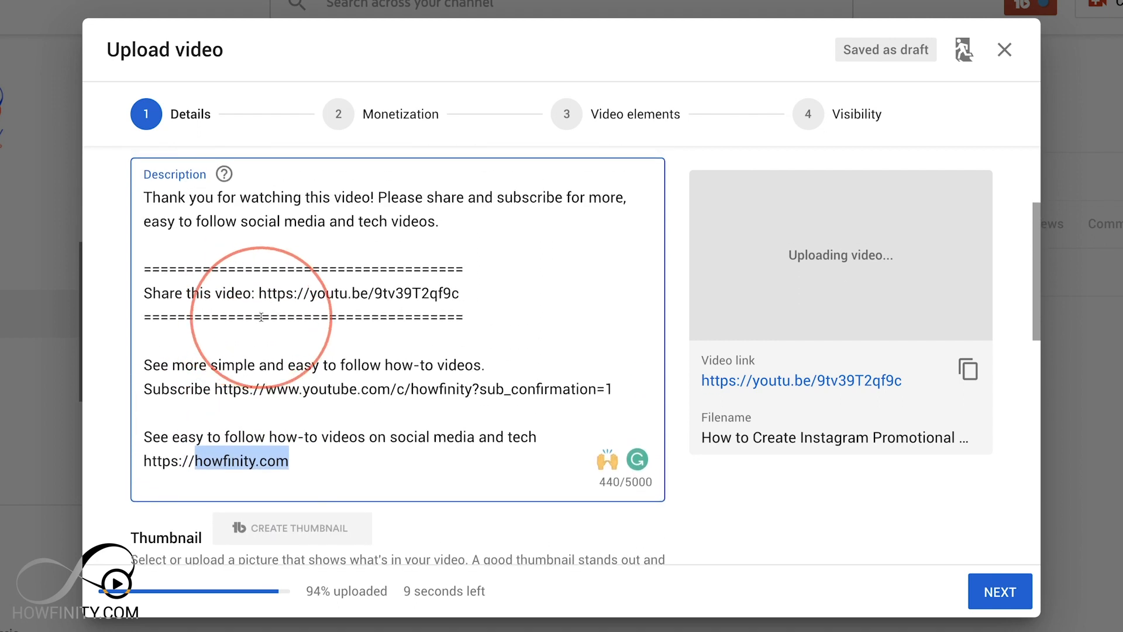
- Misspell "videos" as "videloss" in the description's opening sentence and accept the suggested spelling "videos"
{"action": "mouse_move", "coordinate": [626, 464]}
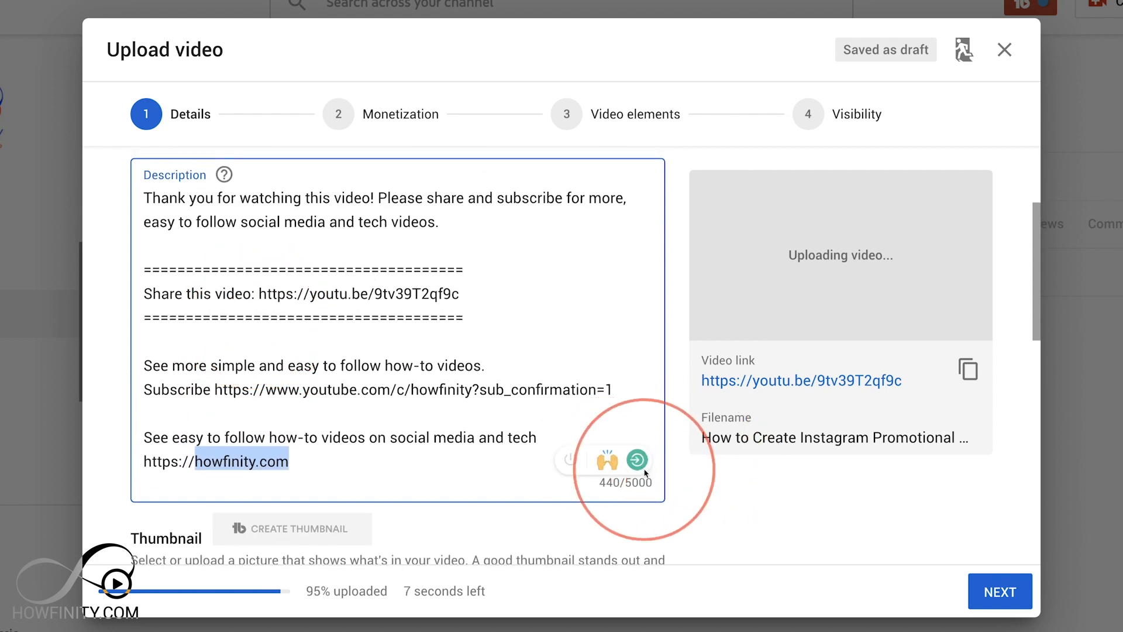
{"action": "left_click", "coordinate": [430, 222]}
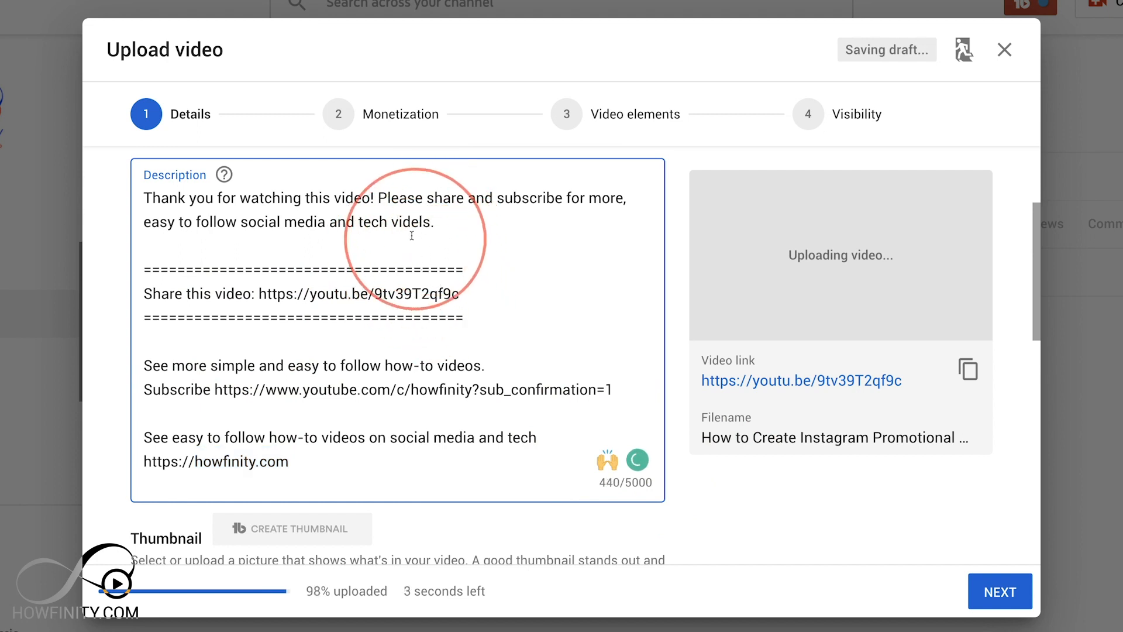
{"action": "type", "text": "os"}
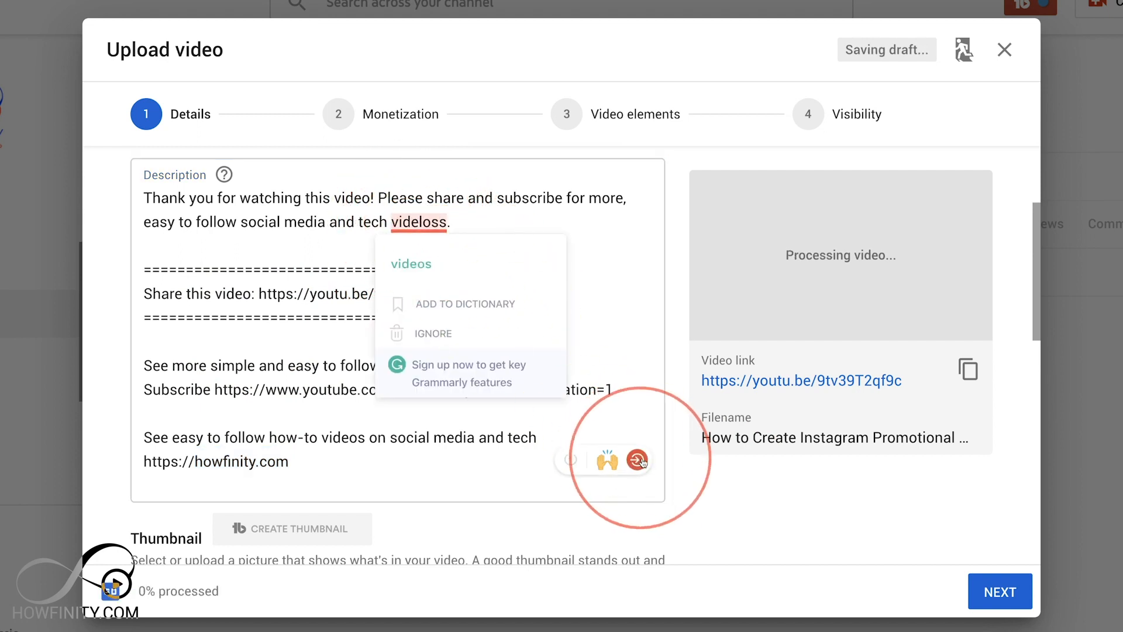
{"action": "left_click", "coordinate": [414, 265]}
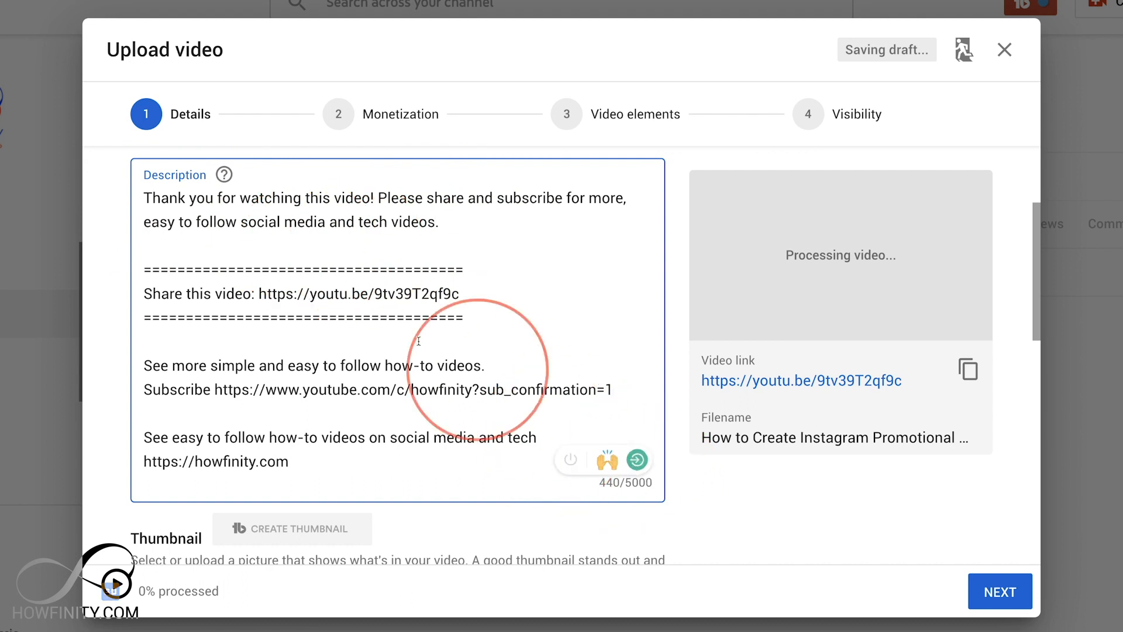
- Look over the title and description fields and the details sections below them
{"action": "scroll", "coordinate": [389, 327], "scroll_direction": "up", "scroll_amount": 1}
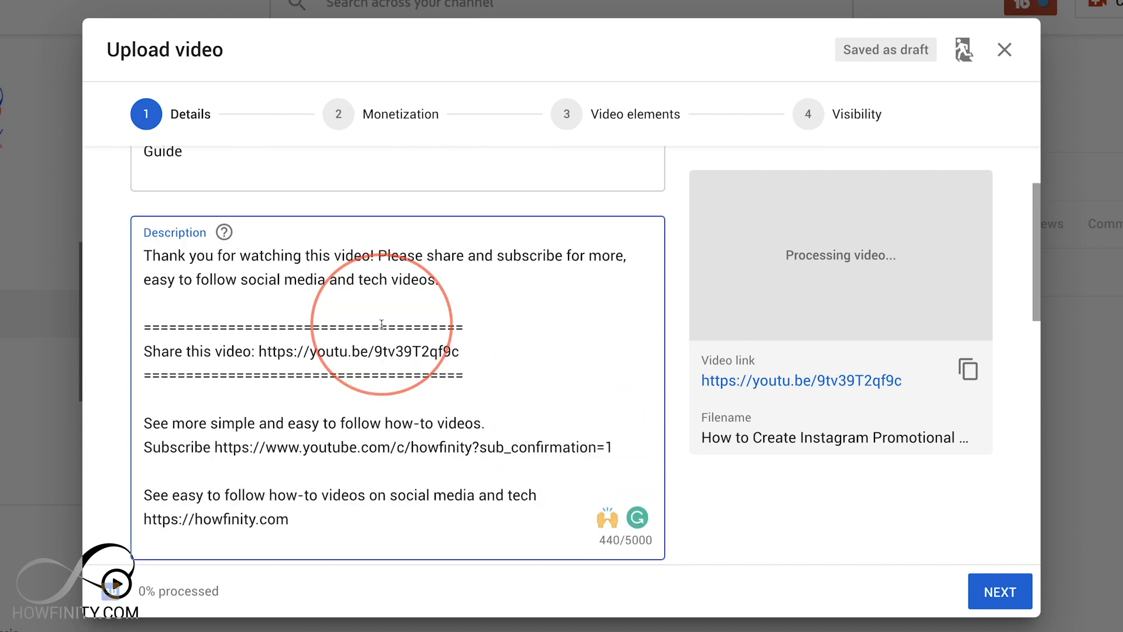
{"action": "scroll", "coordinate": [381, 324], "scroll_direction": "down", "scroll_amount": 1}
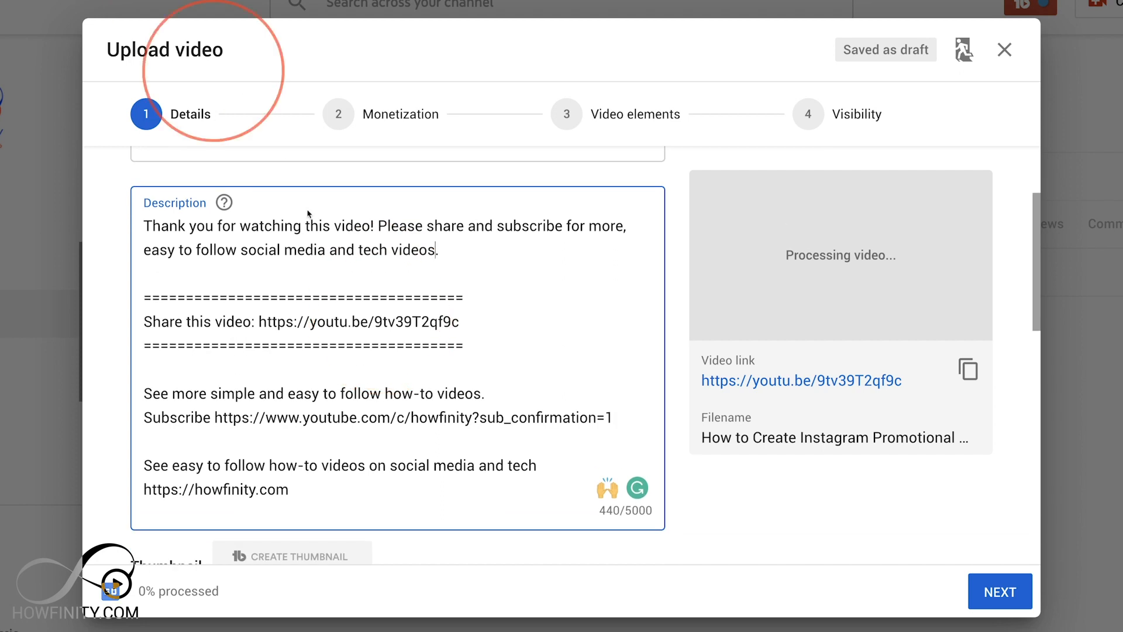
{"action": "scroll", "coordinate": [489, 476], "scroll_direction": "up", "scroll_amount": 1}
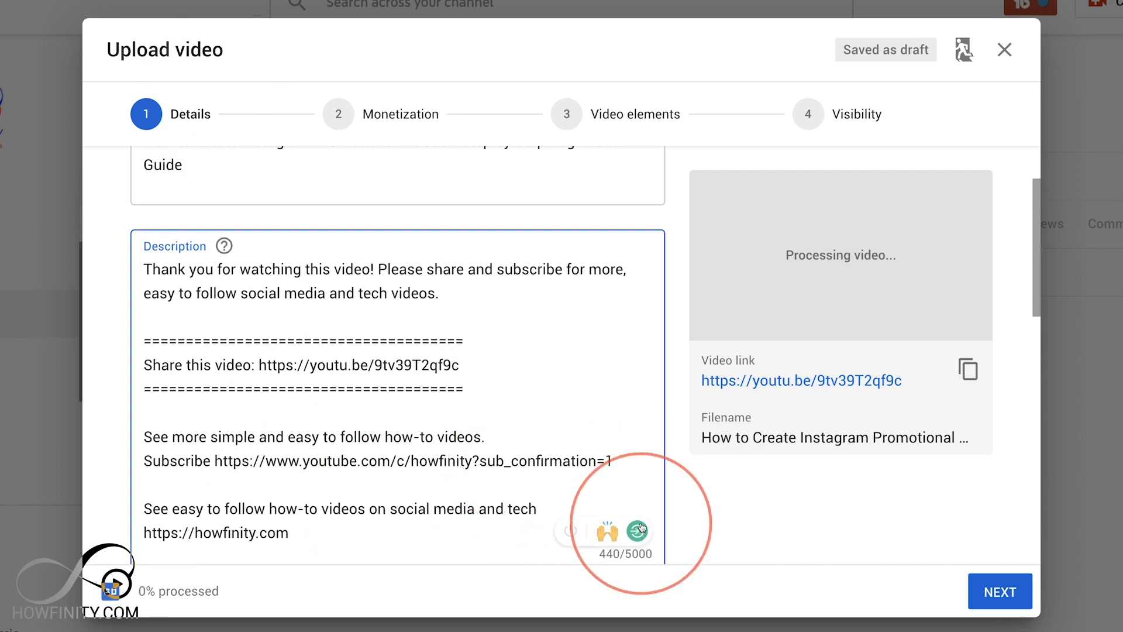
{"action": "scroll", "coordinate": [321, 406], "scroll_direction": "up", "scroll_amount": 1}
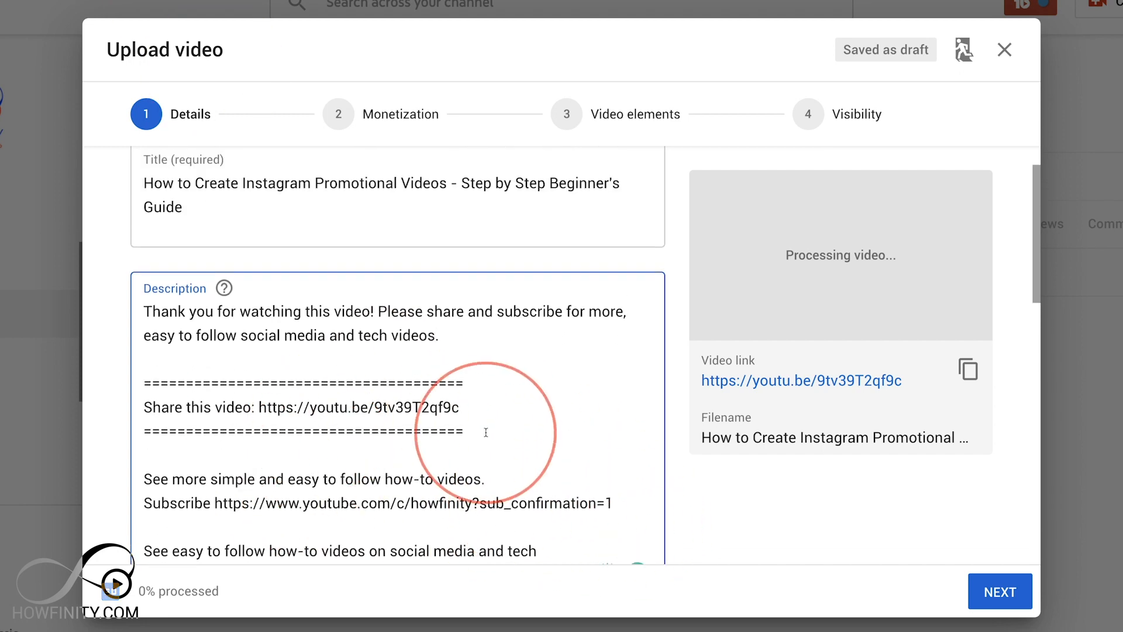
{"action": "scroll", "coordinate": [486, 432], "scroll_direction": "down", "scroll_amount": 2}
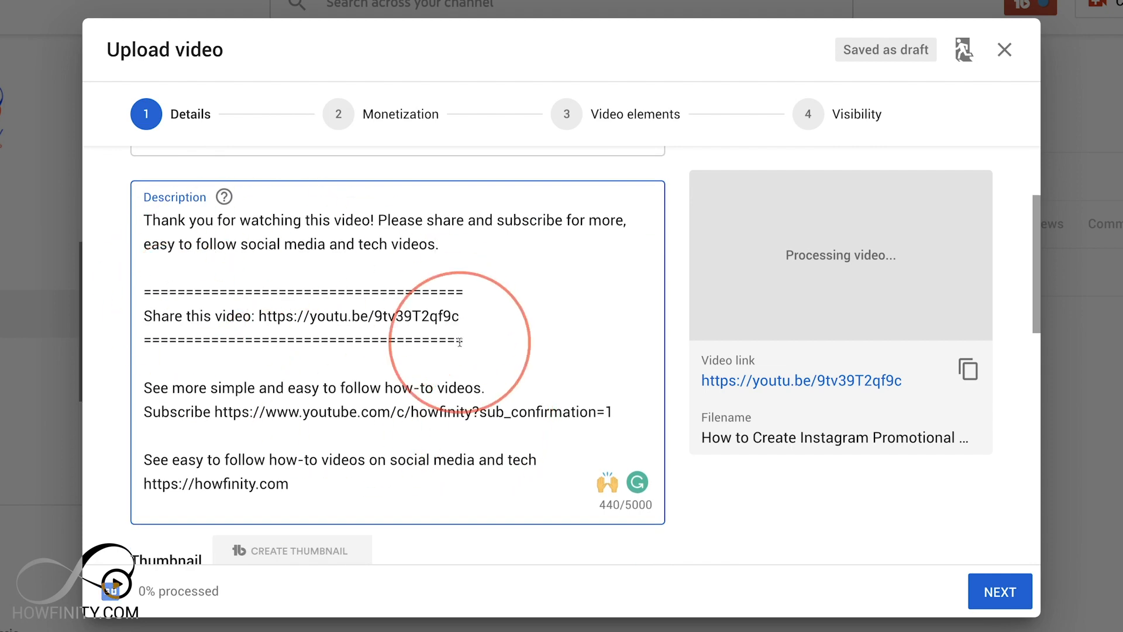
{"action": "scroll", "coordinate": [460, 328], "scroll_direction": "down", "scroll_amount": 1}
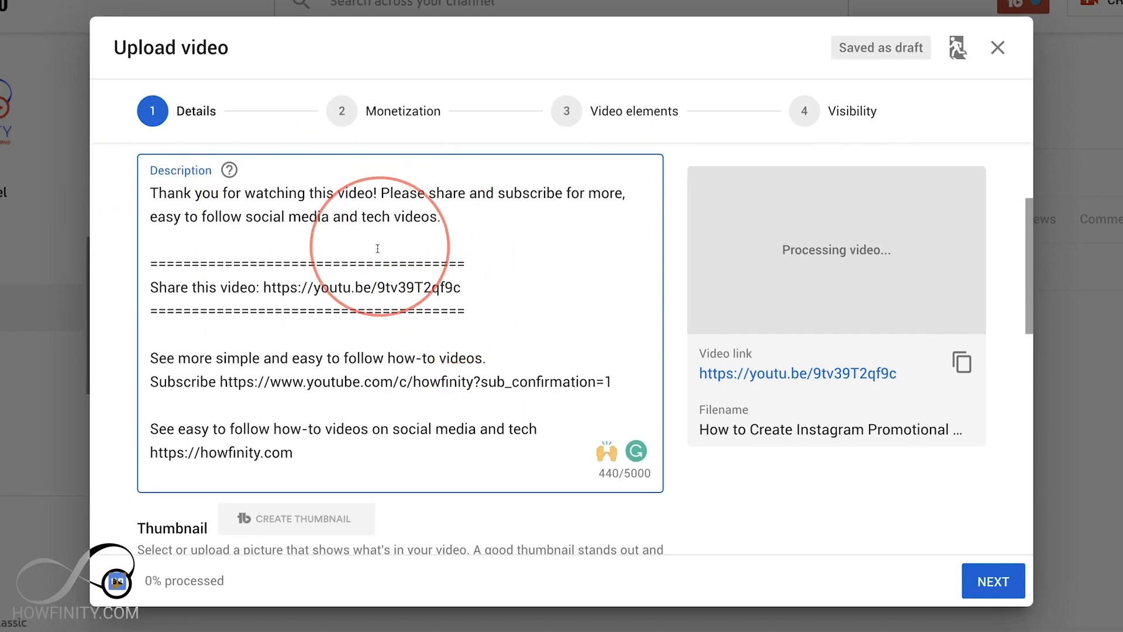
{"action": "scroll", "coordinate": [376, 253], "scroll_direction": "down", "scroll_amount": 3}
{"action": "scroll", "coordinate": [377, 247], "scroll_direction": "down", "scroll_amount": 2}
{"action": "scroll", "coordinate": [377, 249], "scroll_direction": "up", "scroll_amount": 5}
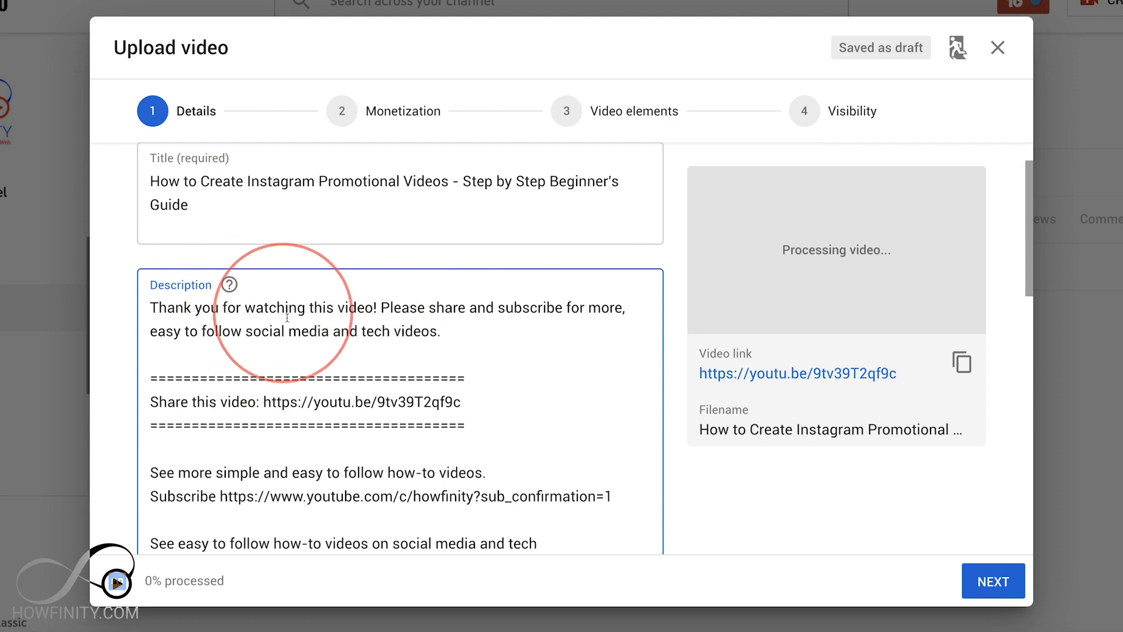
- Upload the custom "How to Create Instagram Promotional Videos" image as the video's thumbnail
{"action": "scroll", "coordinate": [287, 319], "scroll_direction": "down", "scroll_amount": 3}
{"action": "scroll", "coordinate": [287, 319], "scroll_direction": "down", "scroll_amount": 3}
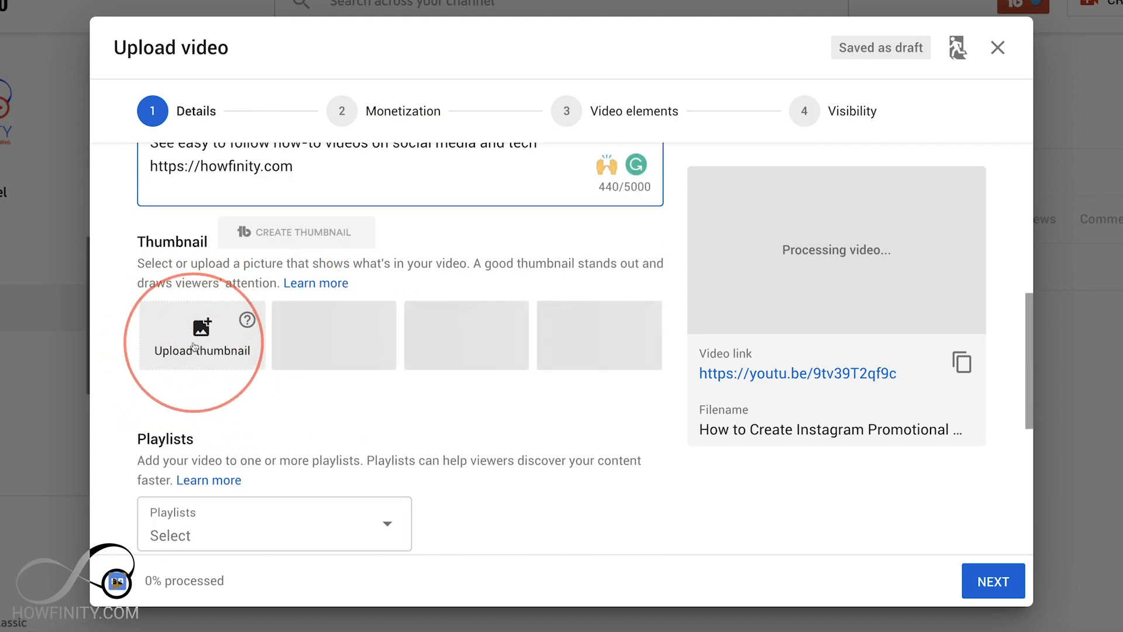
{"action": "left_click", "coordinate": [195, 346]}
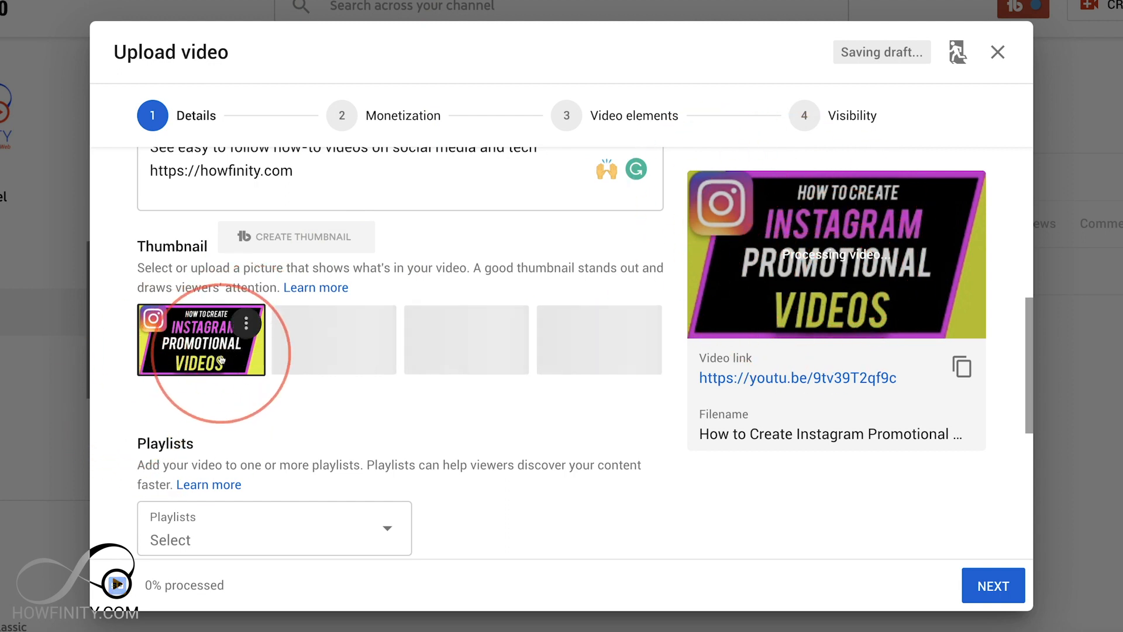
{"action": "scroll", "coordinate": [196, 353], "scroll_direction": "down", "scroll_amount": 1}
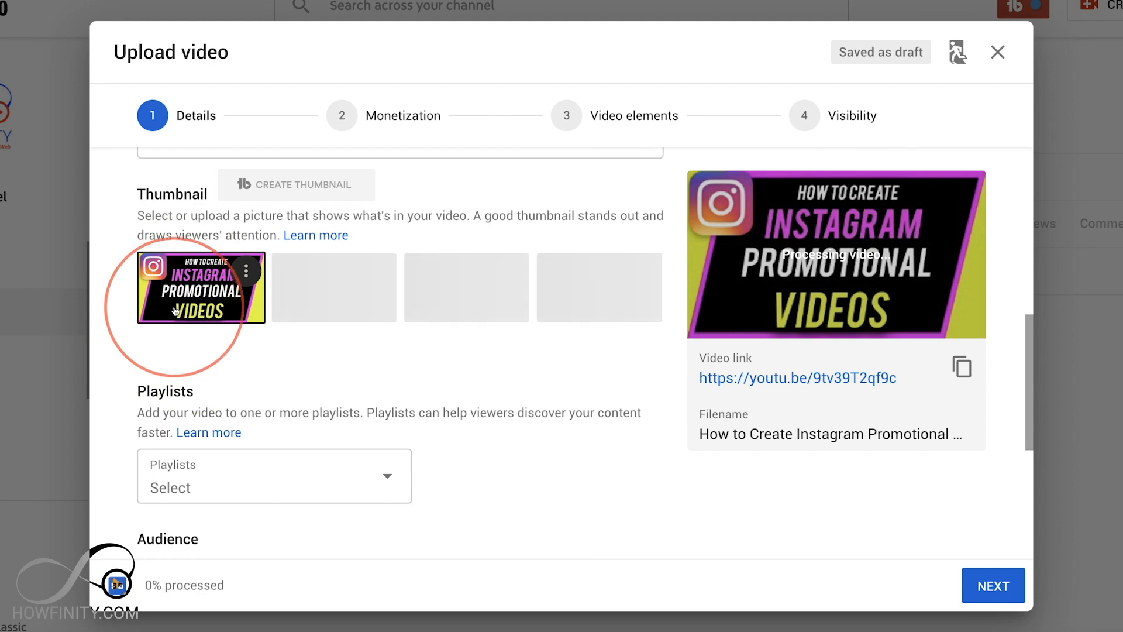
{"action": "scroll", "coordinate": [213, 312], "scroll_direction": "down", "scroll_amount": 1}
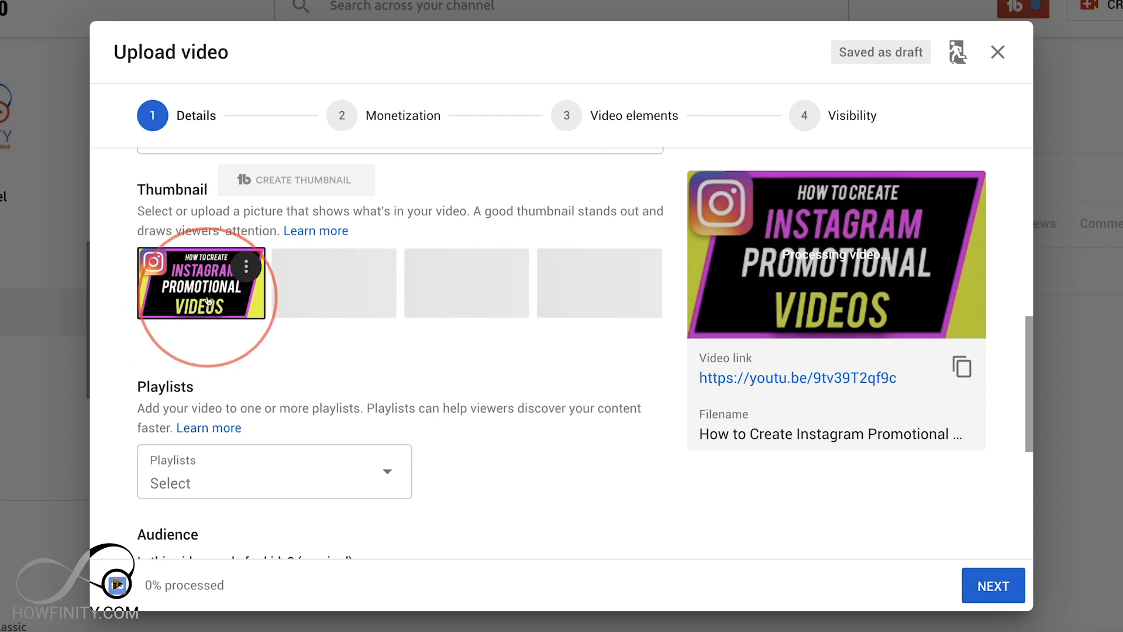
- Search the playlists for "inst" and add the video to two playlists
{"action": "scroll", "coordinate": [210, 310], "scroll_direction": "down", "scroll_amount": 2}
{"action": "left_click", "coordinate": [227, 381]}
{"action": "left_click", "coordinate": [214, 193]}
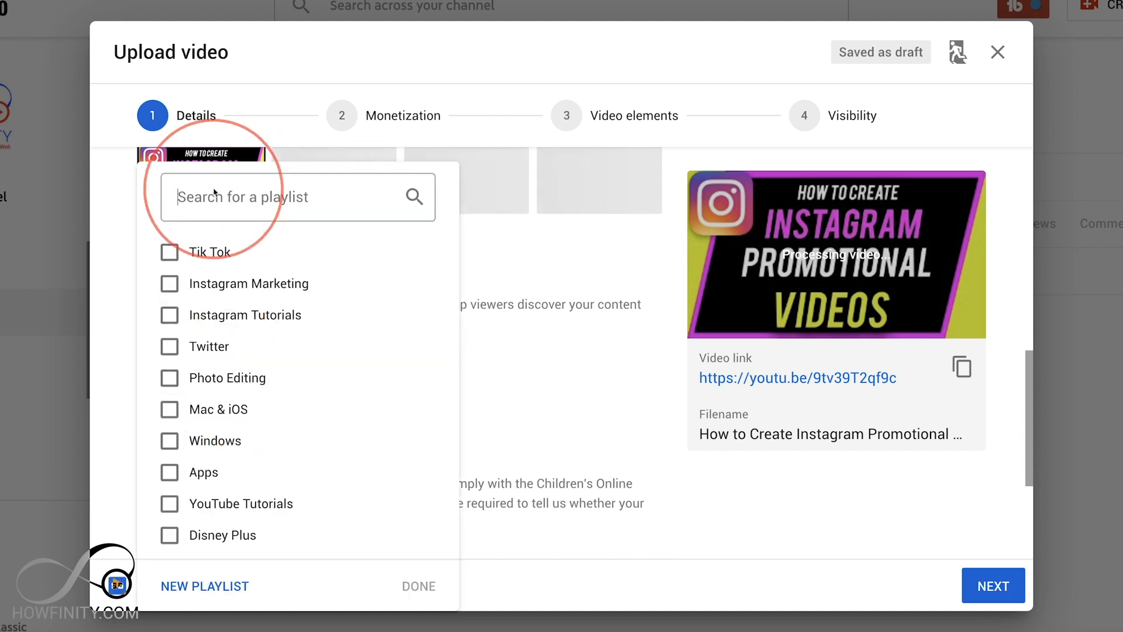
{"action": "type", "text": "inst"}
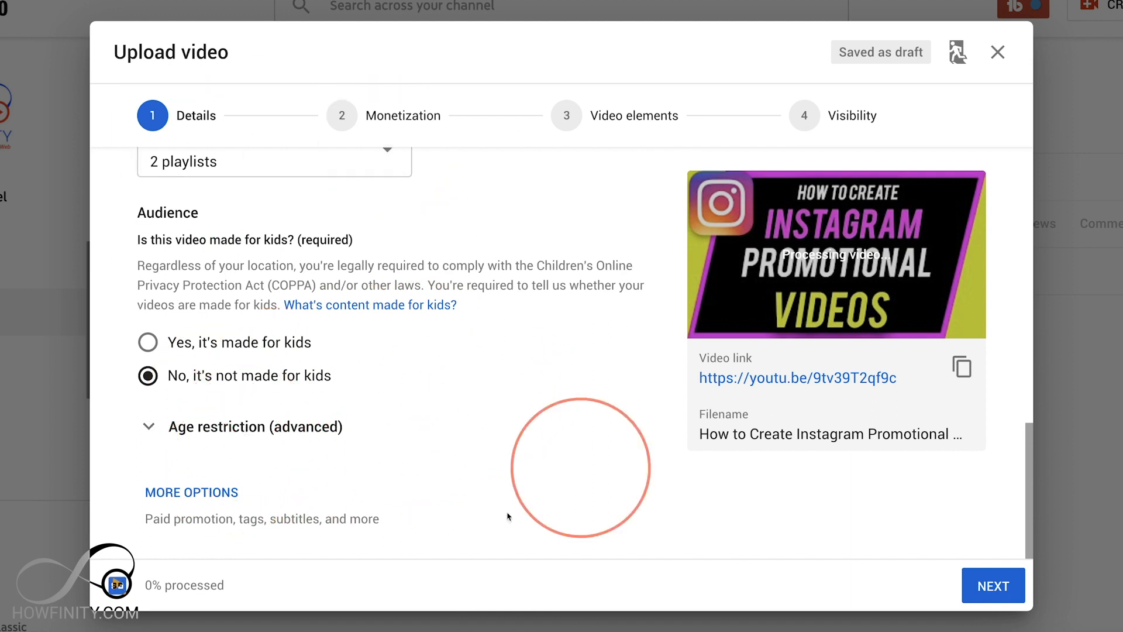
- Show the additional video options and examine the paid promotion, tags and recommended tags sections
{"action": "left_click", "coordinate": [175, 496]}
{"action": "scroll", "coordinate": [316, 462], "scroll_direction": "down", "scroll_amount": 5}
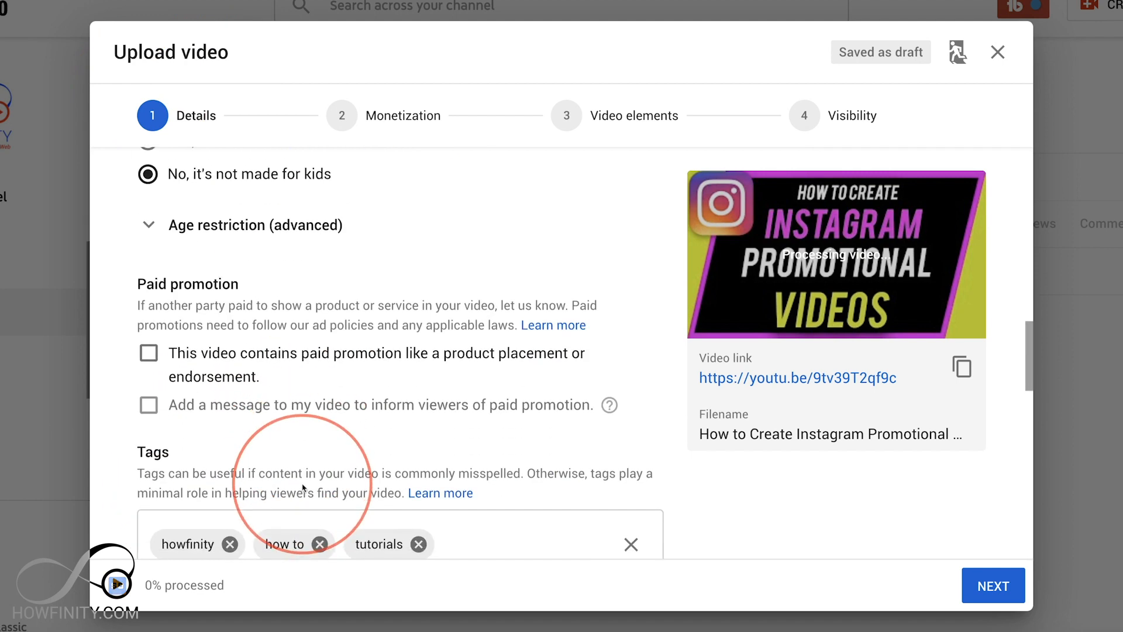
{"action": "scroll", "coordinate": [491, 389], "scroll_direction": "down", "scroll_amount": 2}
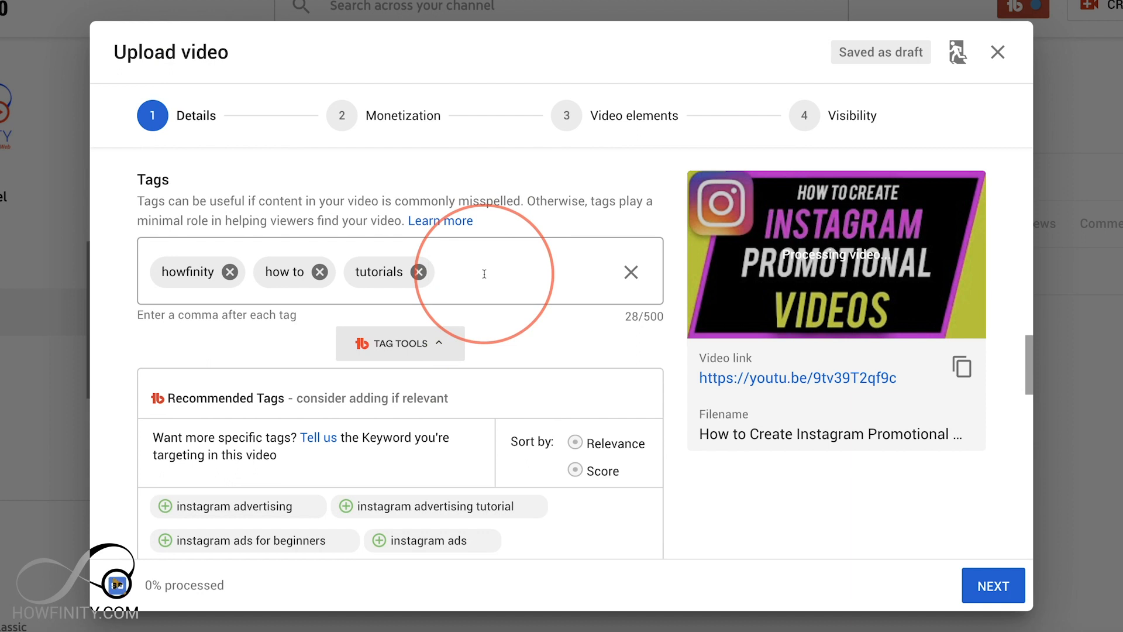
{"action": "scroll", "coordinate": [484, 274], "scroll_direction": "down", "scroll_amount": 1}
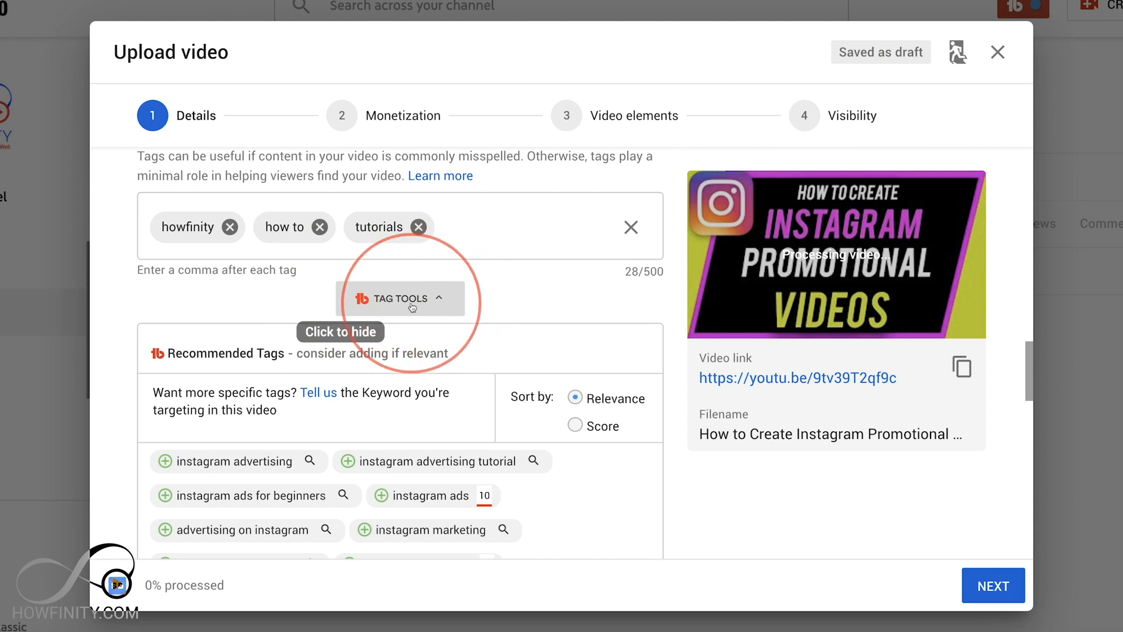
{"action": "scroll", "coordinate": [413, 306], "scroll_direction": "down", "scroll_amount": 1}
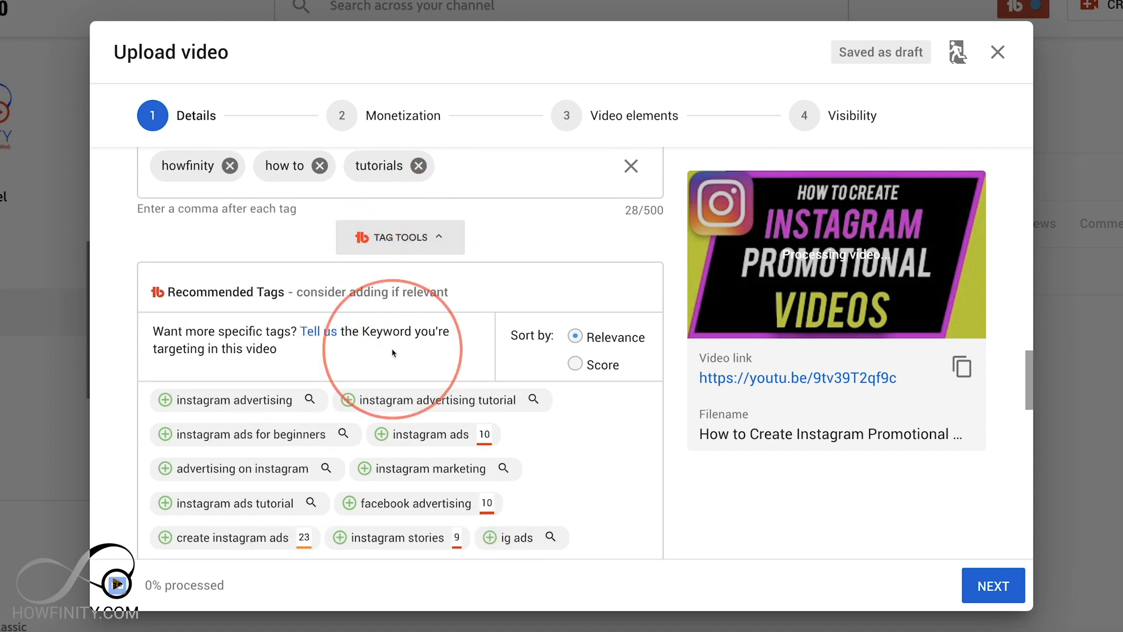
{"action": "scroll", "coordinate": [234, 404], "scroll_direction": "down", "scroll_amount": 1}
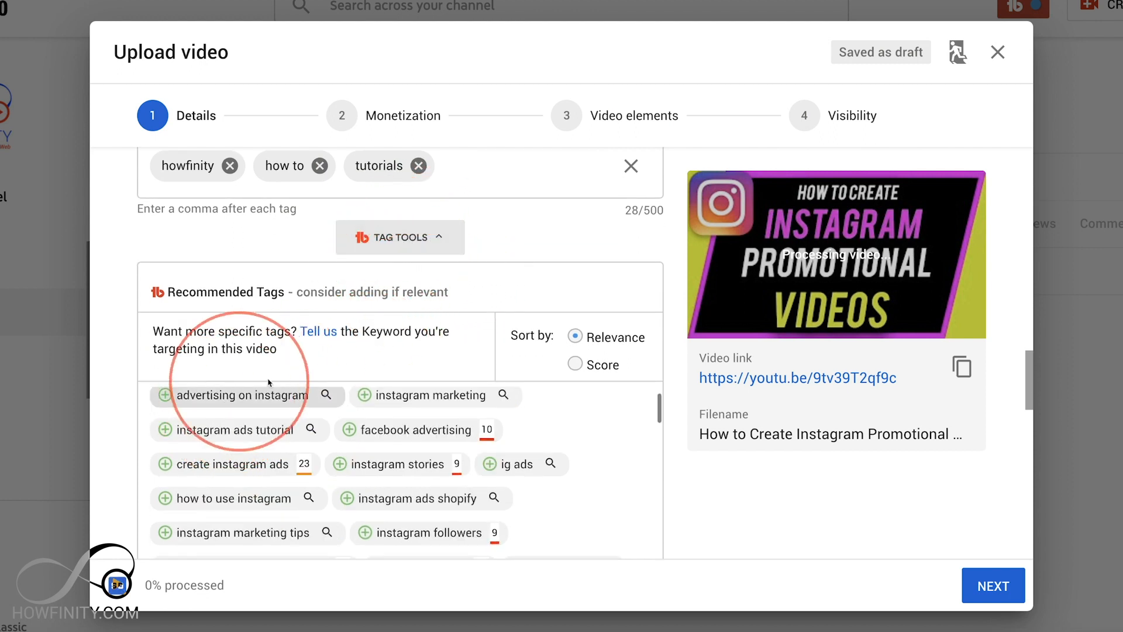
{"action": "scroll", "coordinate": [296, 462], "scroll_direction": "up", "scroll_amount": 1}
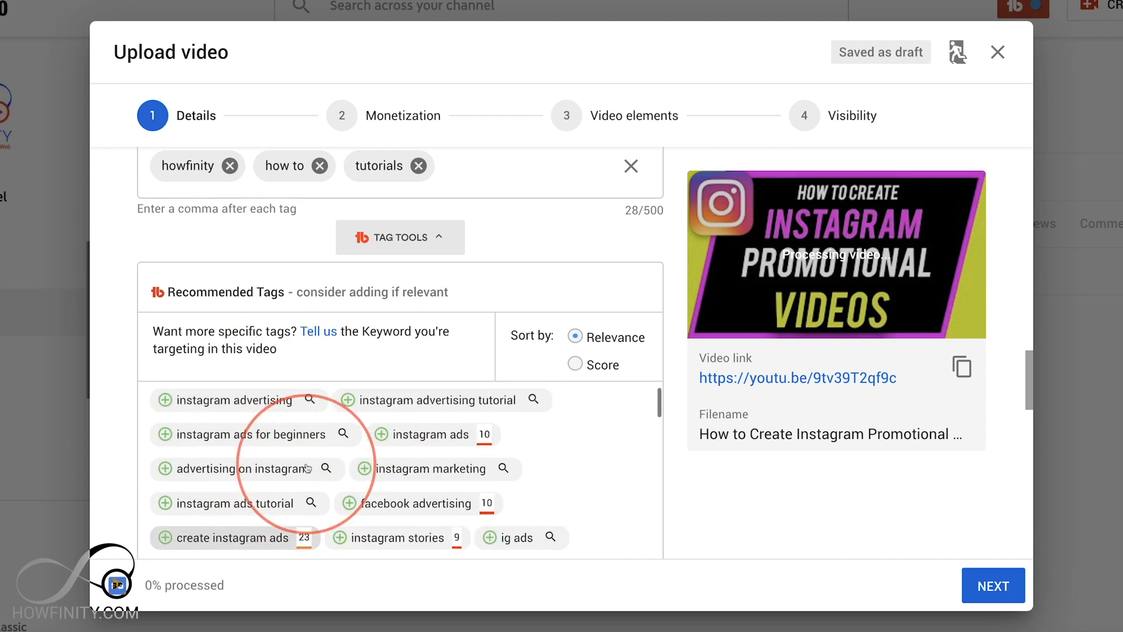
{"action": "scroll", "coordinate": [291, 447], "scroll_direction": "up", "scroll_amount": 1}
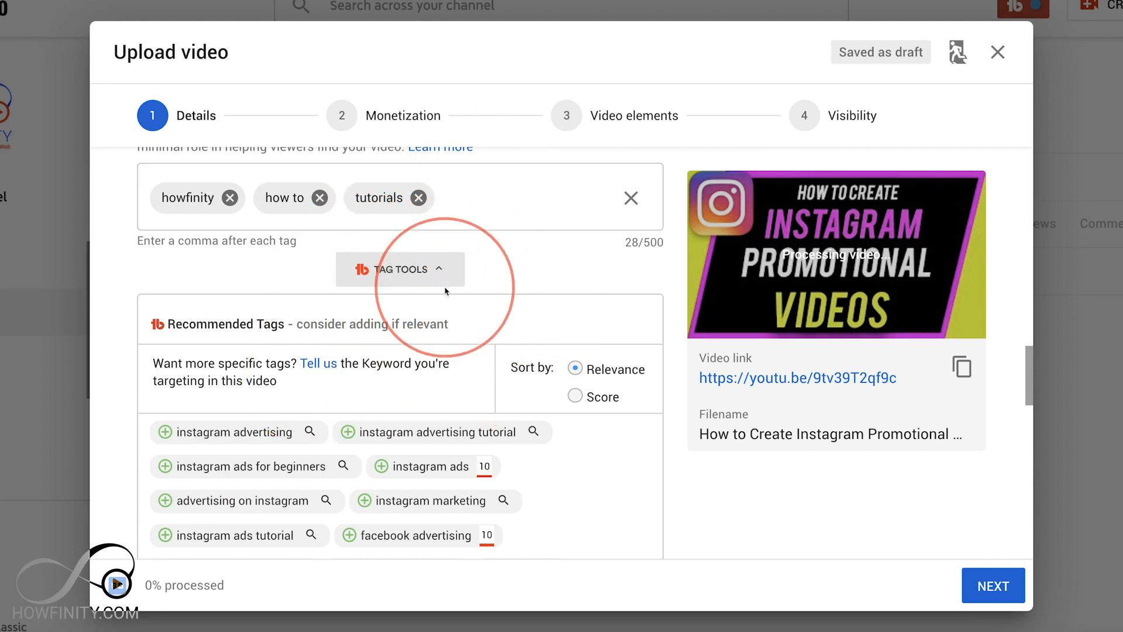
- Add the recommended tags "instagram advertising", "instagram advertising tutorial" and "instagram ads for beginners" to the video
{"action": "scroll", "coordinate": [259, 402], "scroll_direction": "down", "scroll_amount": 1}
{"action": "scroll", "coordinate": [259, 402], "scroll_direction": "down", "scroll_amount": 2}
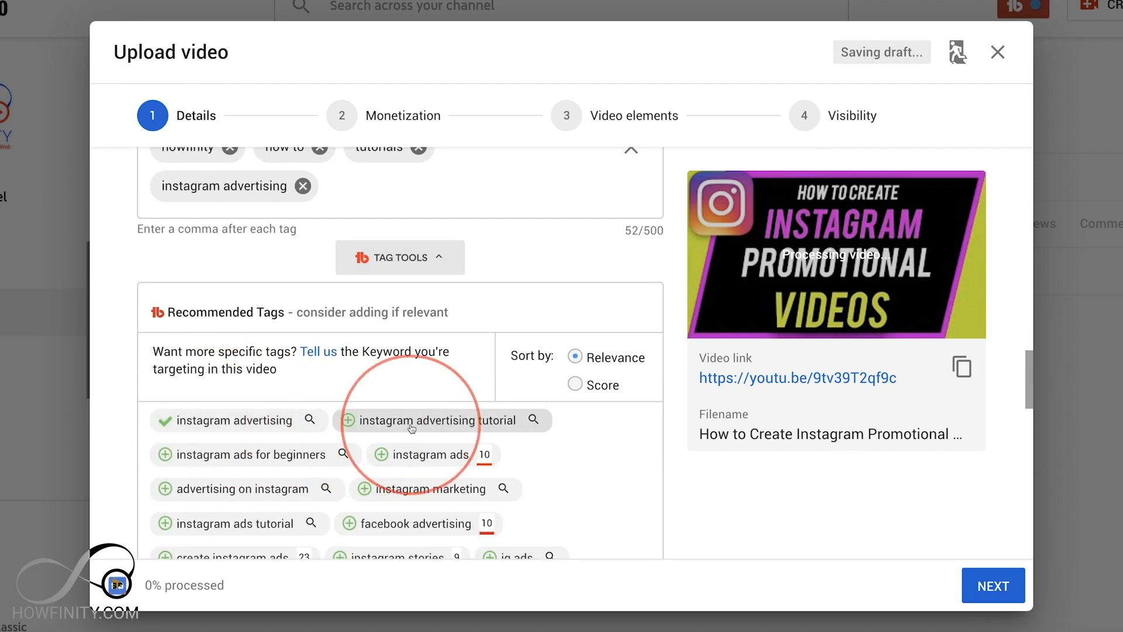
{"action": "left_click", "coordinate": [412, 429]}
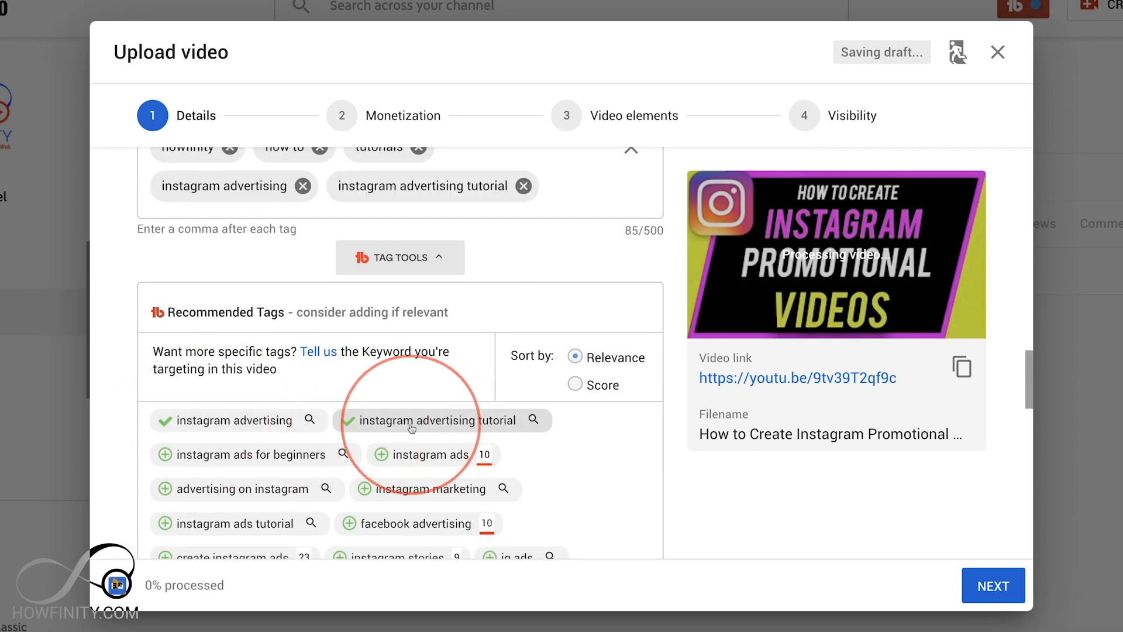
{"action": "left_click", "coordinate": [255, 462]}
- Add the recommended tags "instagram marketing", "create instagram ads", "instagram stories" and "how to create instagram ads" to the video
{"action": "scroll", "coordinate": [326, 453], "scroll_direction": "down", "scroll_amount": 1}
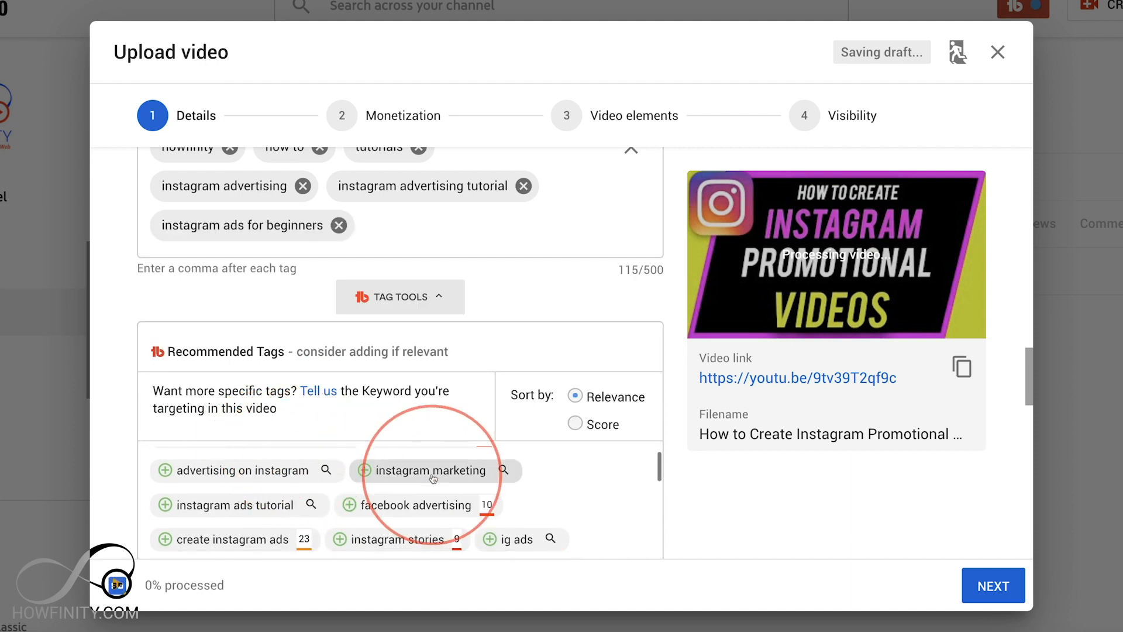
{"action": "scroll", "coordinate": [585, 505], "scroll_direction": "down", "scroll_amount": 2}
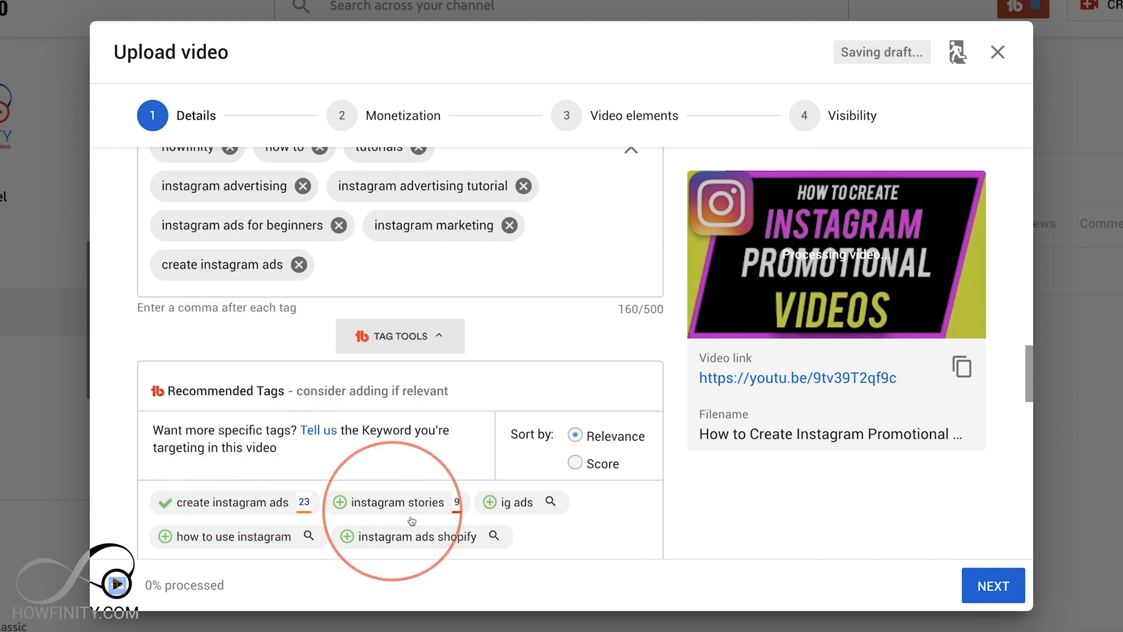
{"action": "left_click", "coordinate": [415, 513]}
{"action": "scroll", "coordinate": [418, 484], "scroll_direction": "up", "scroll_amount": 1}
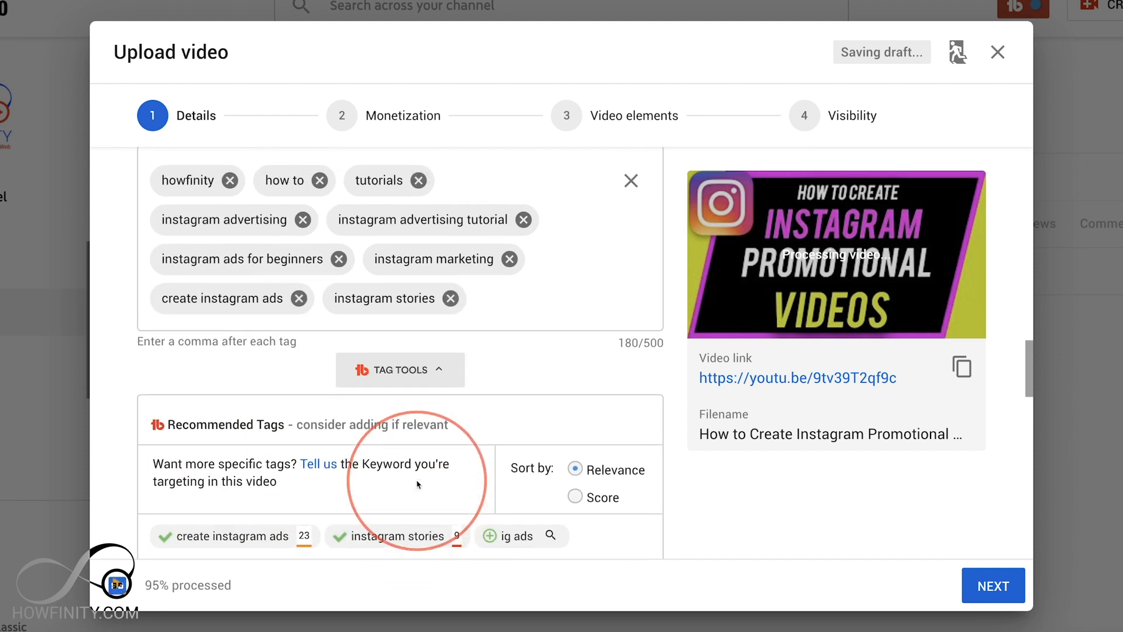
{"action": "scroll", "coordinate": [418, 484], "scroll_direction": "down", "scroll_amount": 3}
{"action": "scroll", "coordinate": [550, 436], "scroll_direction": "down", "scroll_amount": 3}
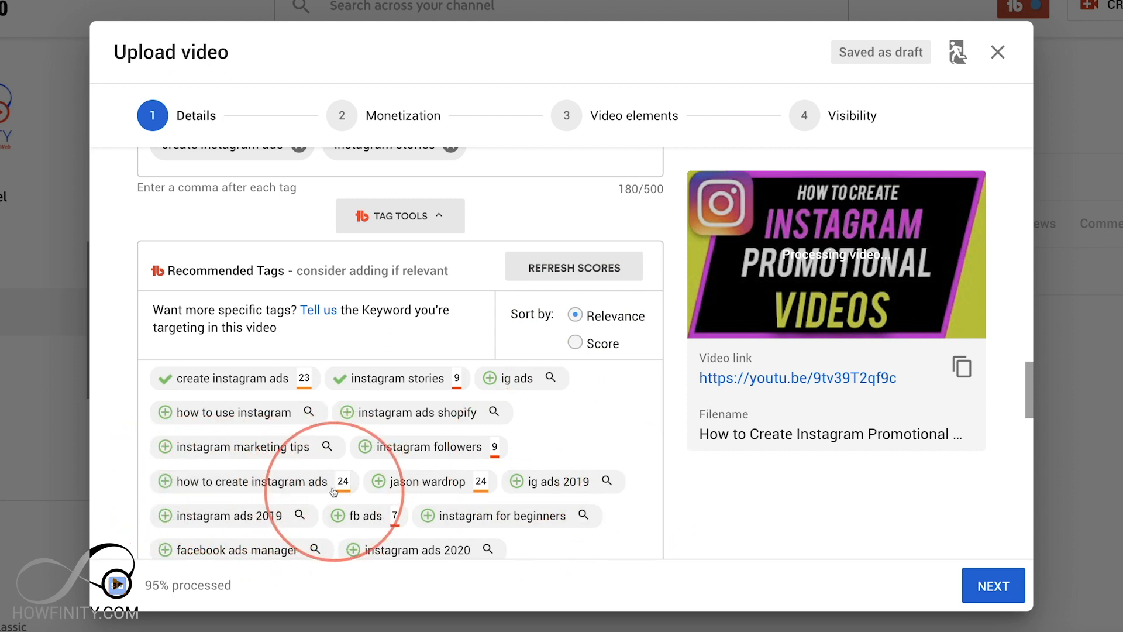
{"action": "left_click", "coordinate": [279, 487]}
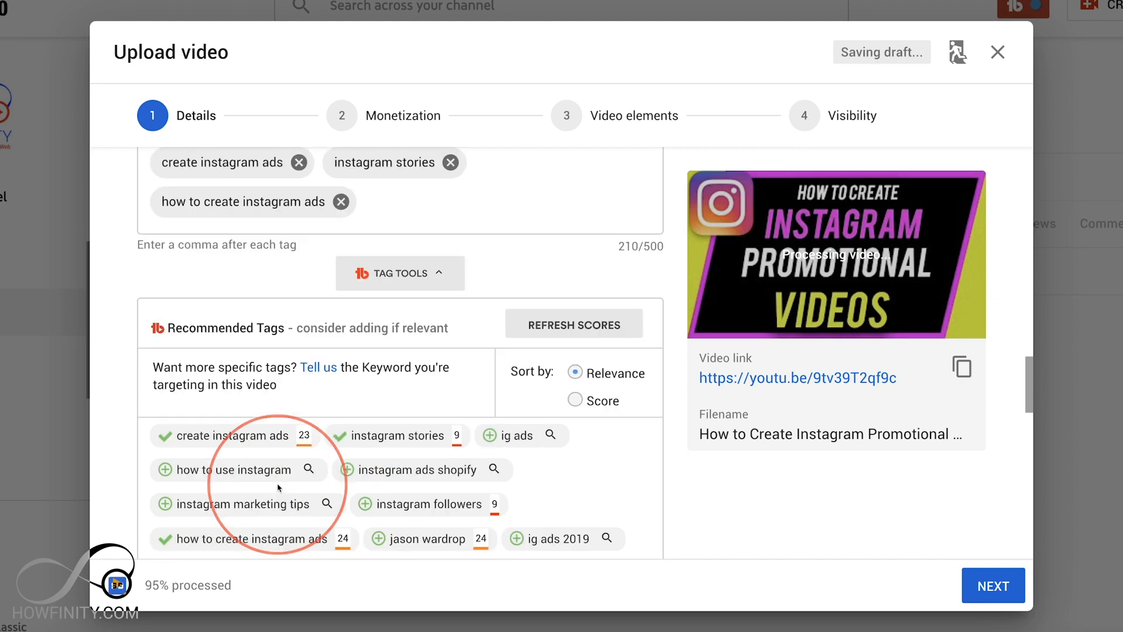
- Add the hashtags "#instagram #socialmediamarketing" at the end of the description, separated by a blank line from the howfinity.com address
{"action": "scroll", "coordinate": [275, 468], "scroll_direction": "up", "scroll_amount": 1}
{"action": "scroll", "coordinate": [119, 402], "scroll_direction": "down", "scroll_amount": 2}
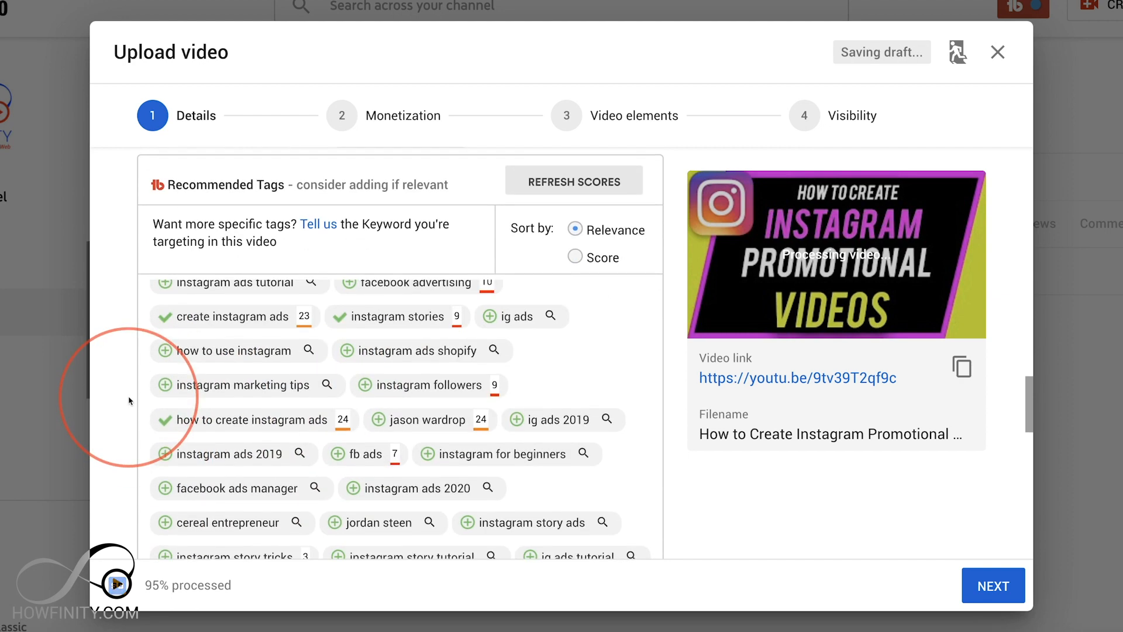
{"action": "scroll", "coordinate": [129, 401], "scroll_direction": "down", "scroll_amount": 8}
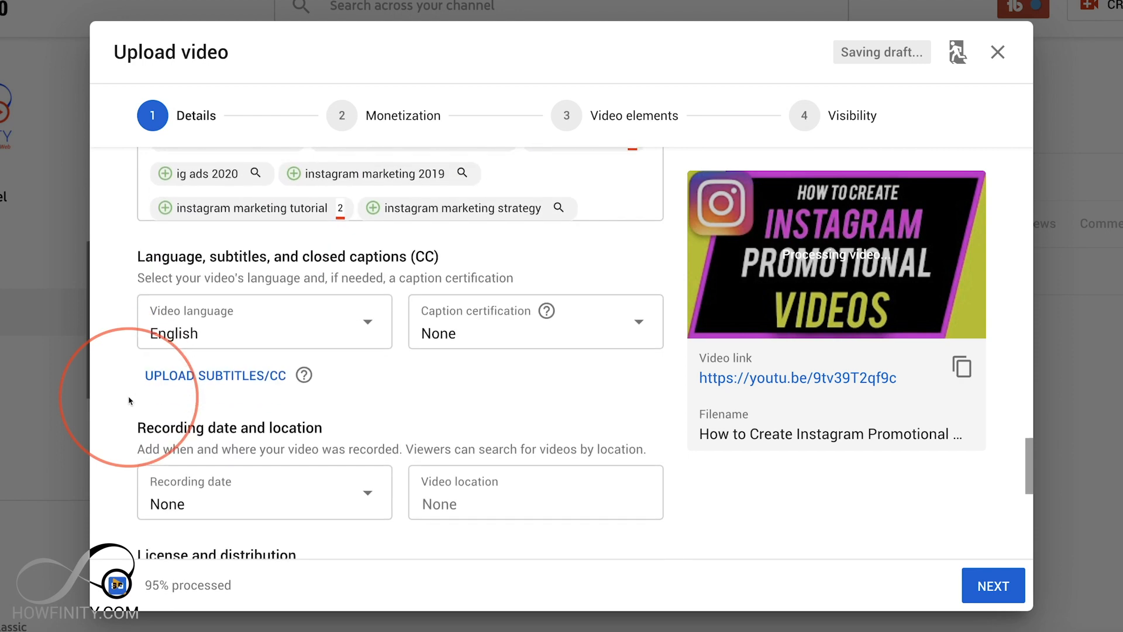
{"action": "scroll", "coordinate": [127, 398], "scroll_direction": "down", "scroll_amount": 3}
{"action": "scroll", "coordinate": [322, 331], "scroll_direction": "up", "scroll_amount": 15}
{"action": "scroll", "coordinate": [313, 328], "scroll_direction": "down", "scroll_amount": 5}
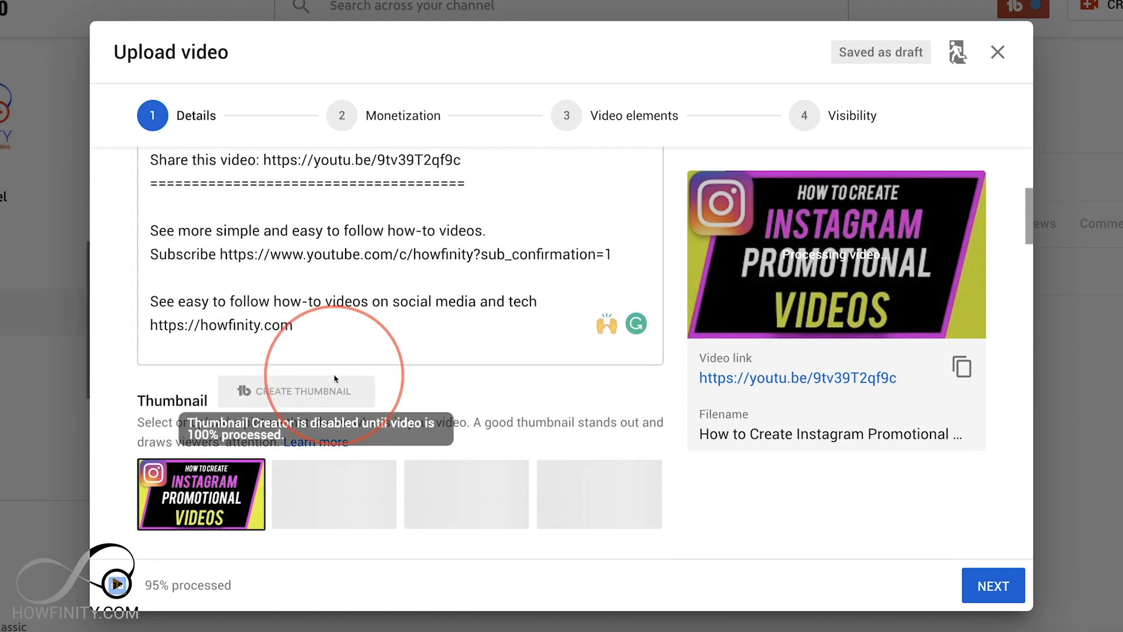
{"action": "left_click", "coordinate": [310, 324]}
{"action": "key", "text": "Return"}
{"action": "key", "text": "Return"}
{"action": "key", "text": "Return"}
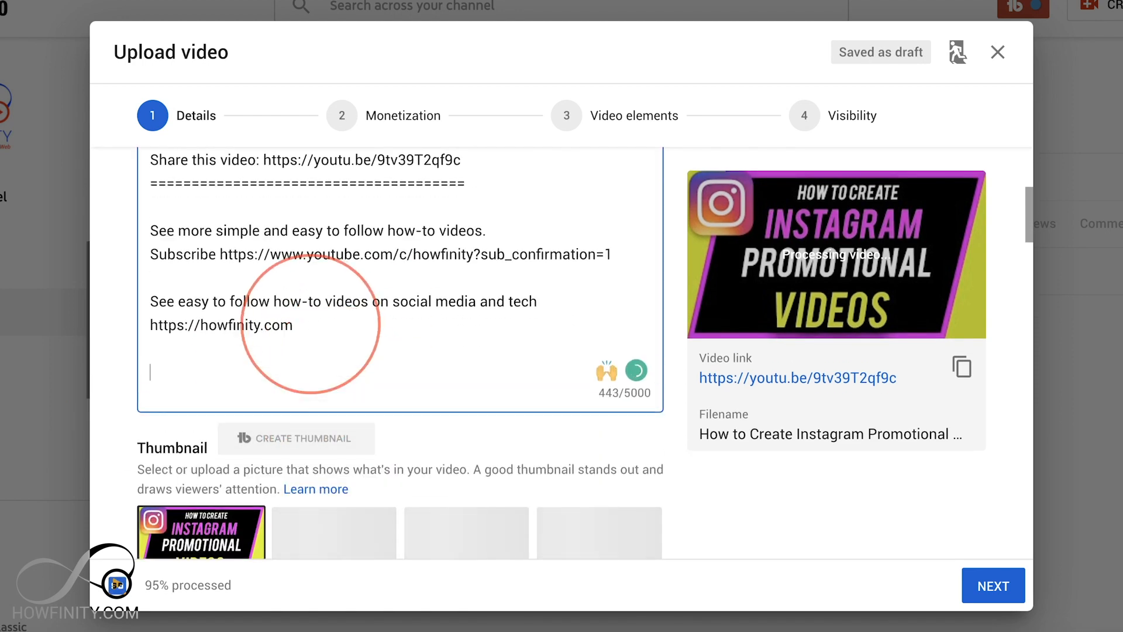
{"action": "type", "text": "#instagram"}
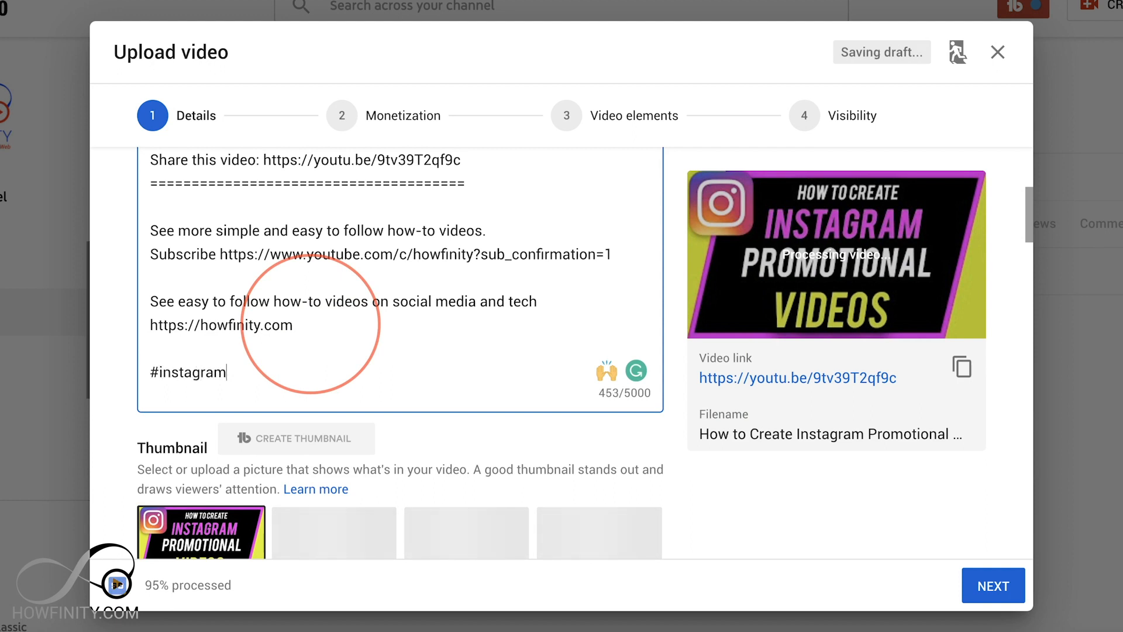
{"action": "type", "text": " #socia"}
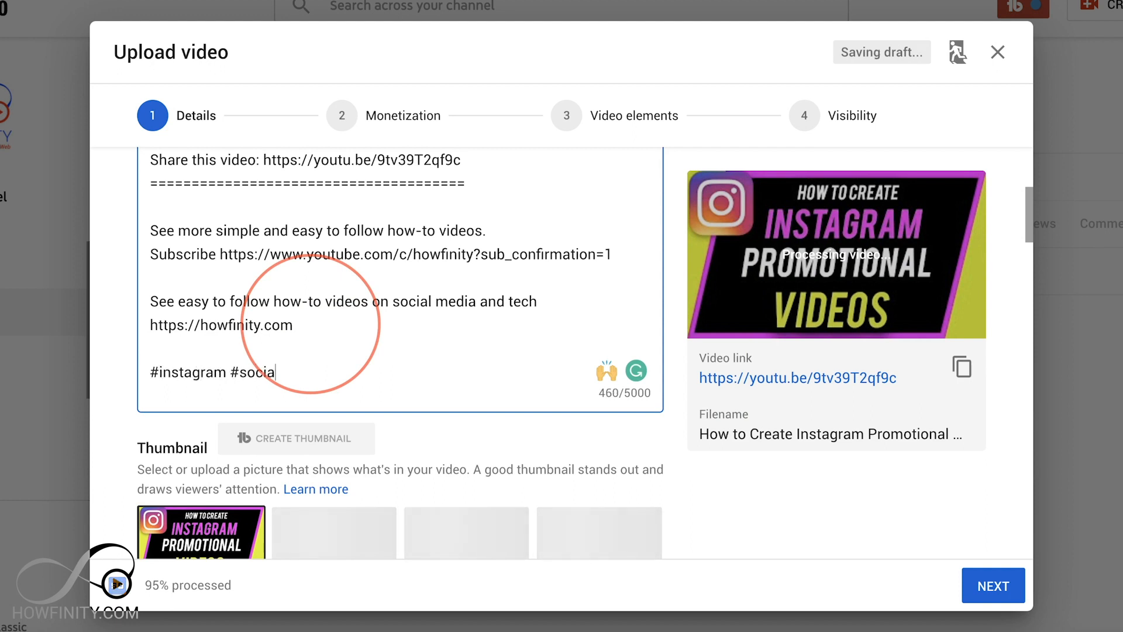
{"action": "type", "text": "lmediamarketing"}
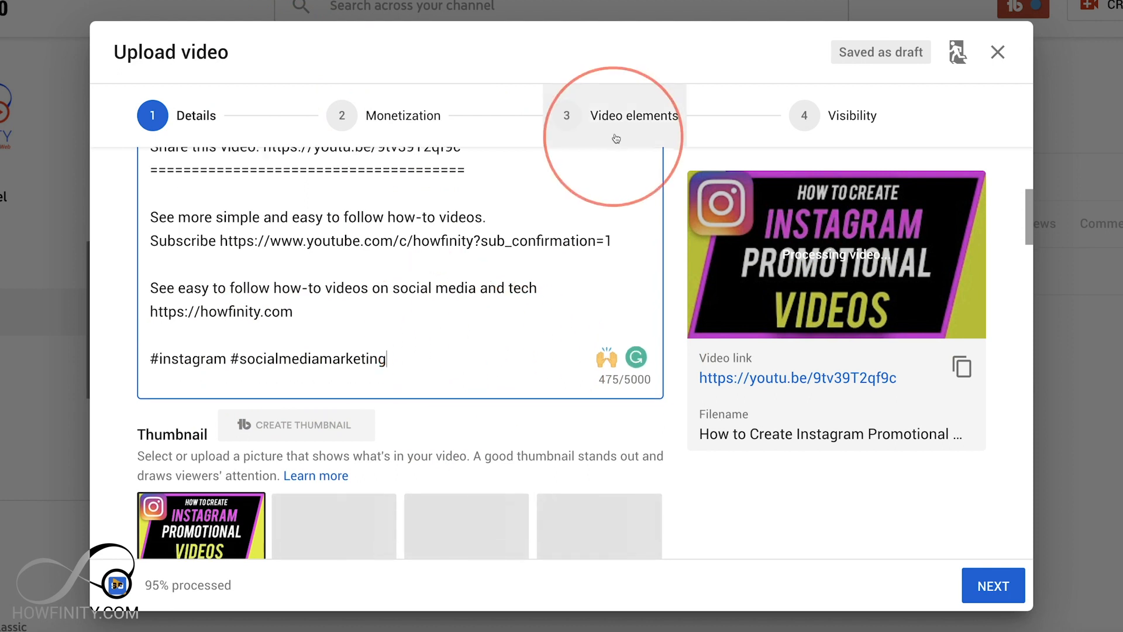
- Apply the end screen template "Best for viewers. Two videos. Bottom" to the video and go to its visibility settings
{"action": "left_click", "coordinate": [619, 124]}
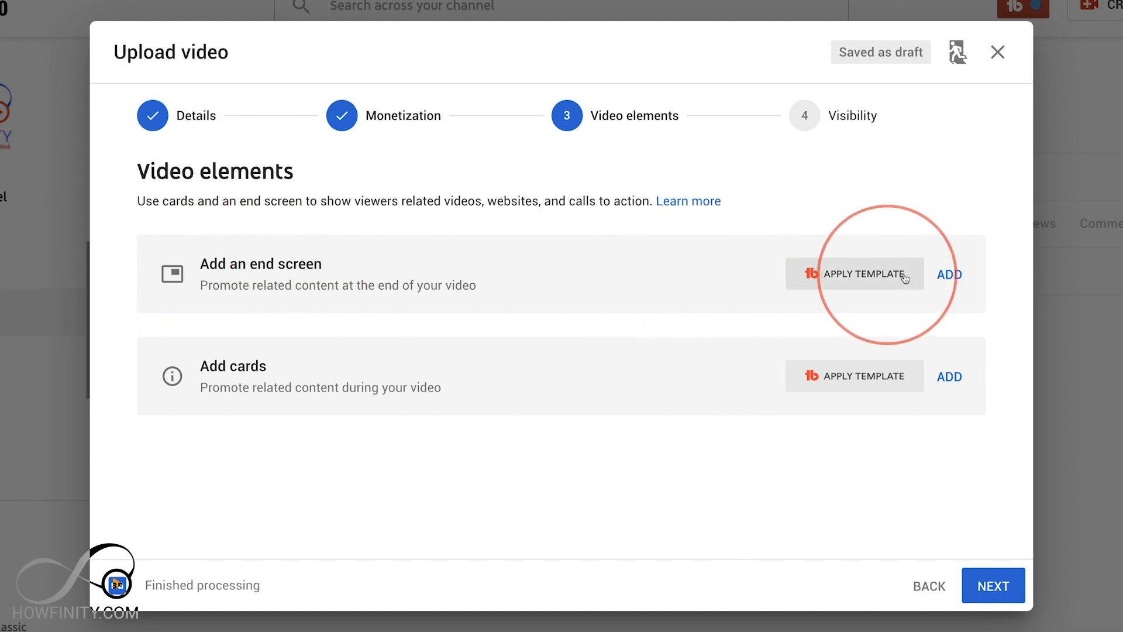
{"action": "left_click", "coordinate": [830, 281]}
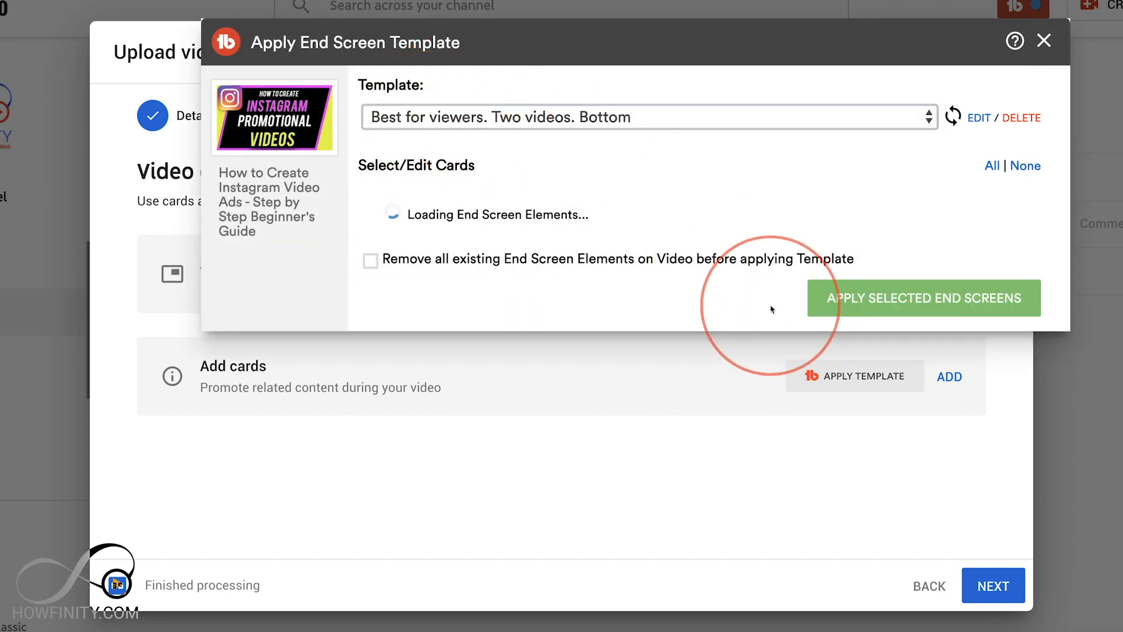
{"action": "left_click", "coordinate": [874, 305]}
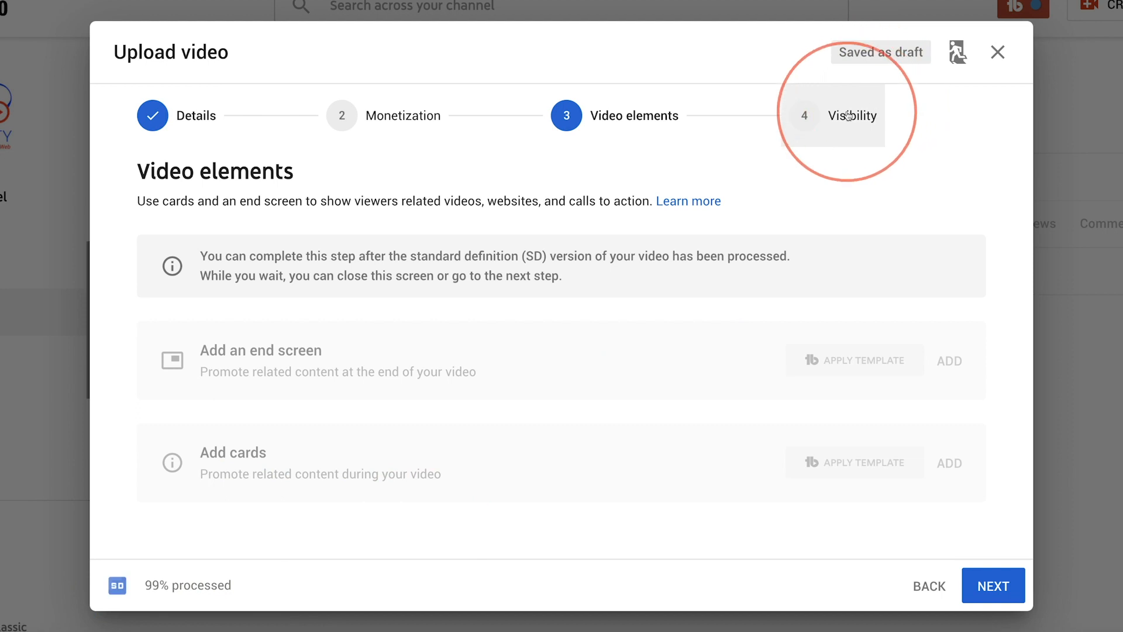
{"action": "left_click", "coordinate": [849, 115]}
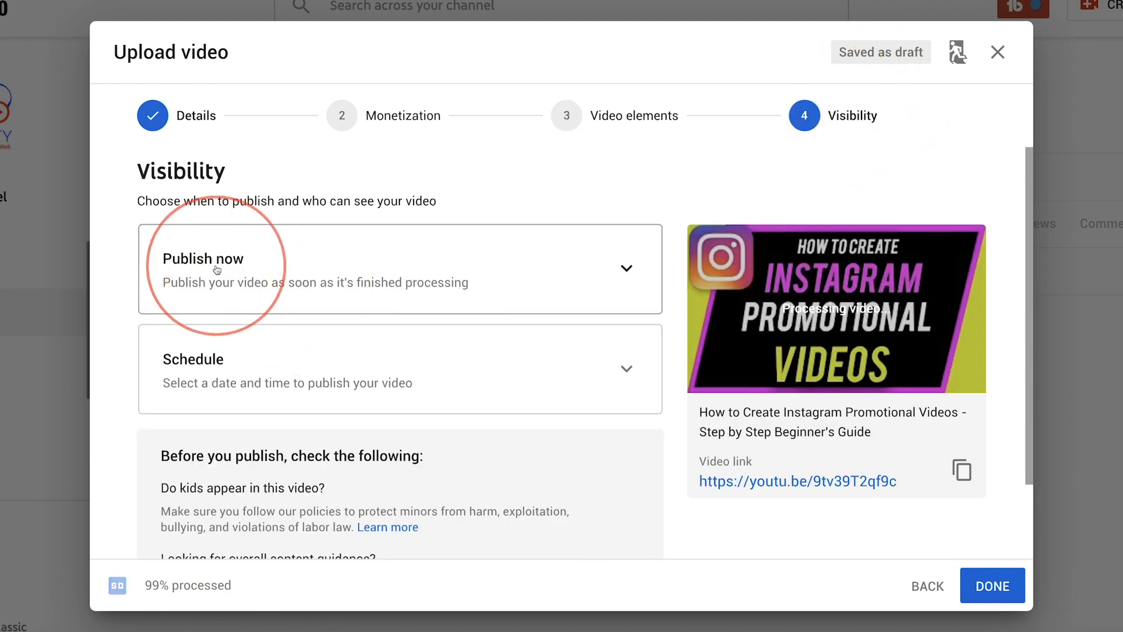